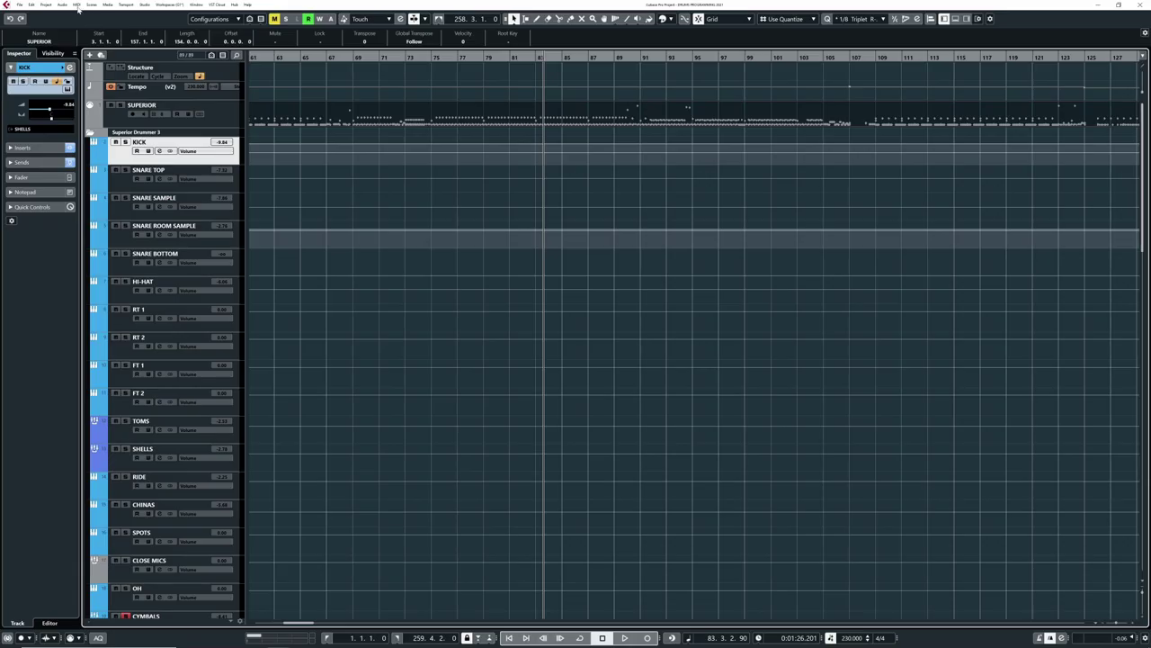
Step: Open the Logical Editor, load the Random Velocity Snare preset and move the editor window aside
click(77, 4)
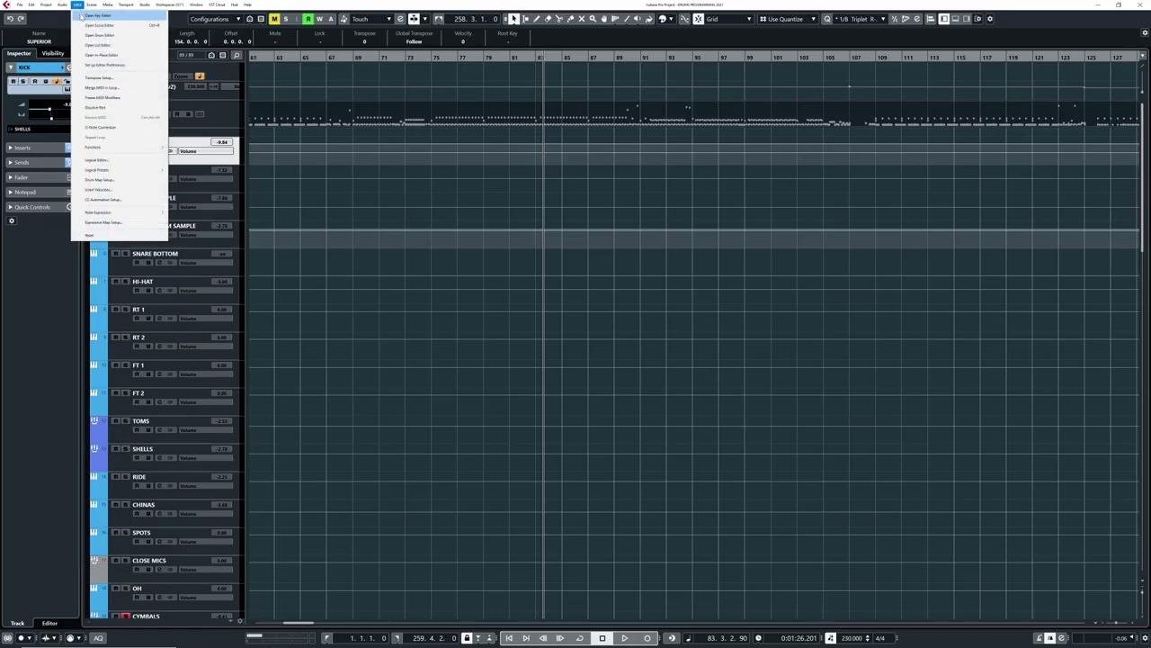
click(97, 159)
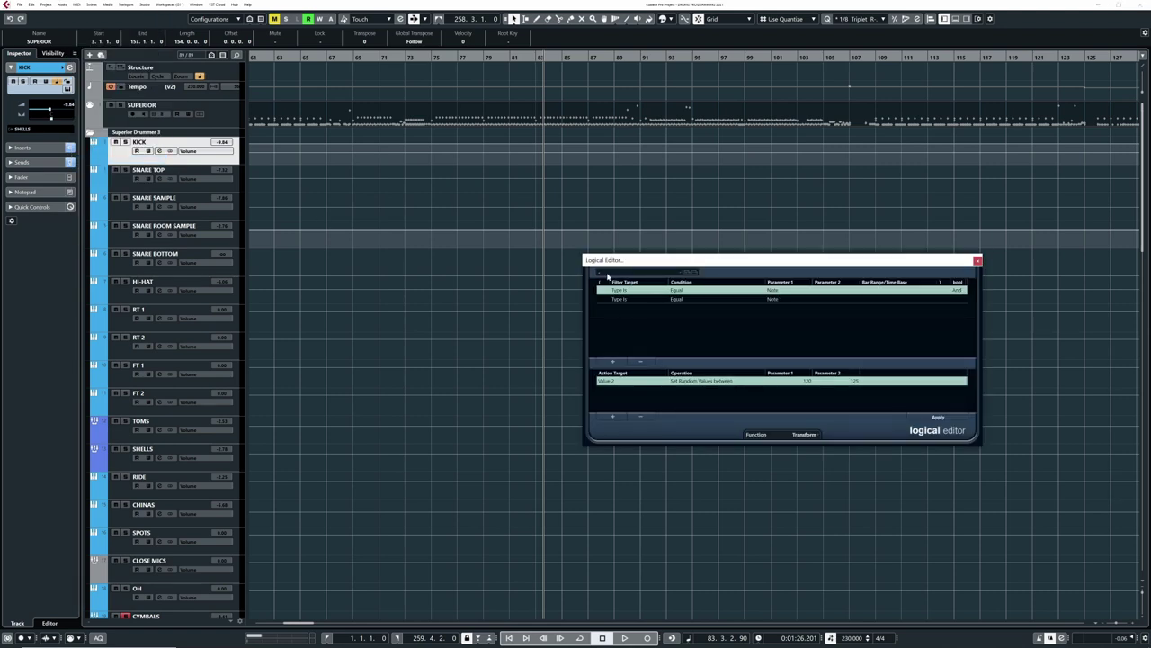
drag(624, 262, 430, 230)
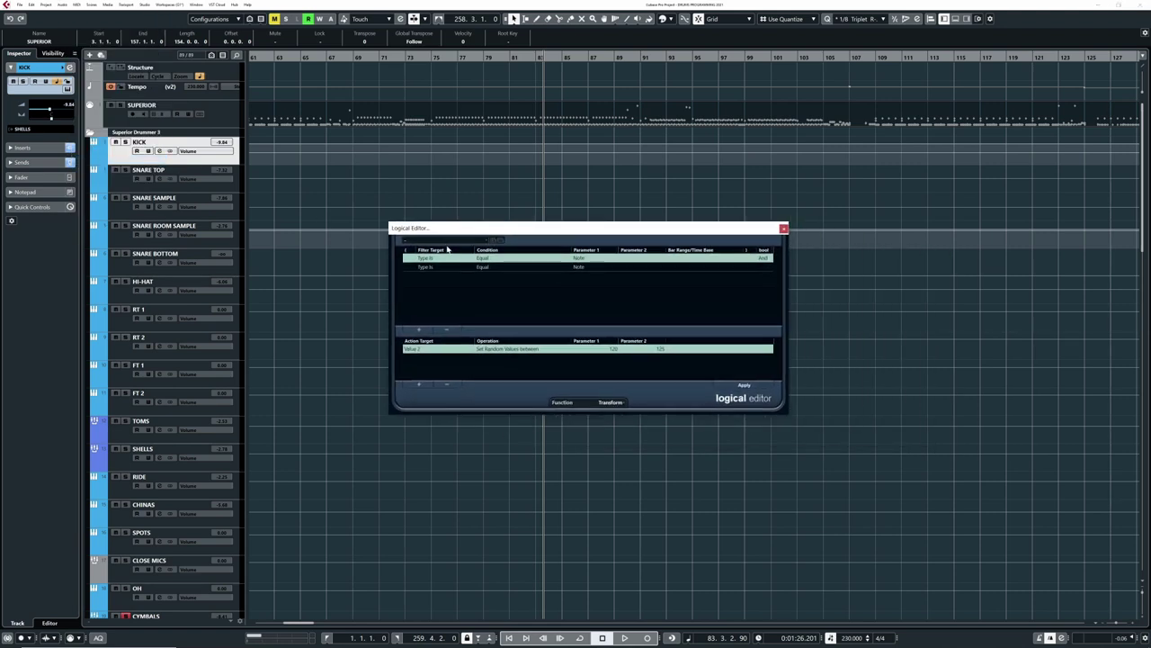
click(447, 258)
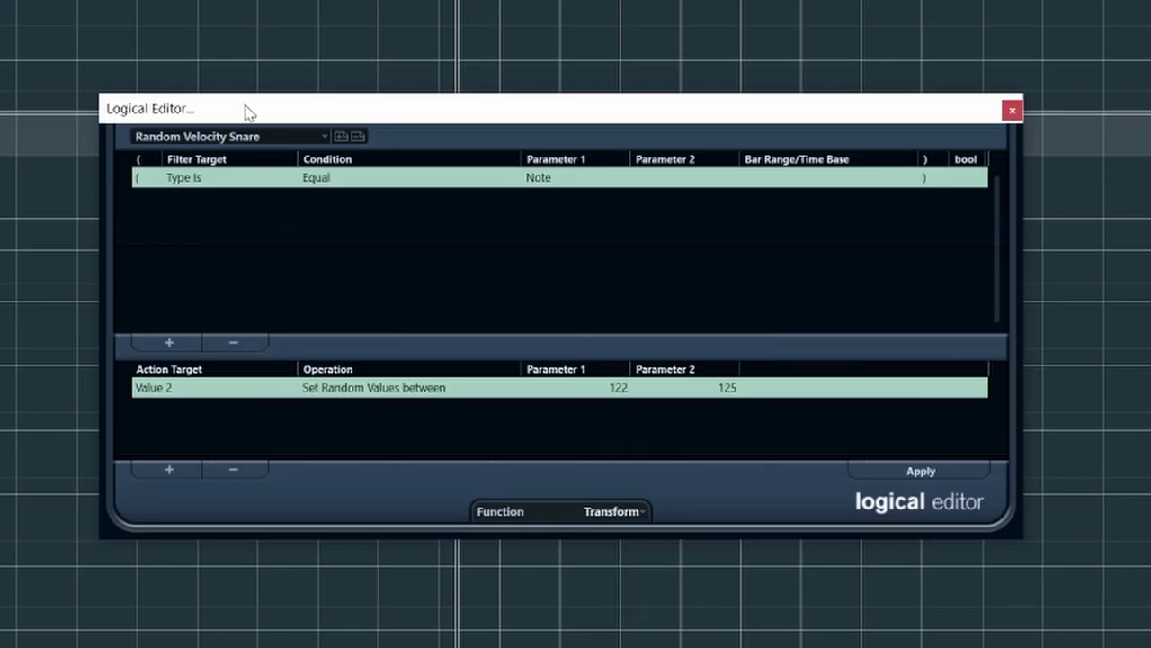
drag(244, 106, 230, 87)
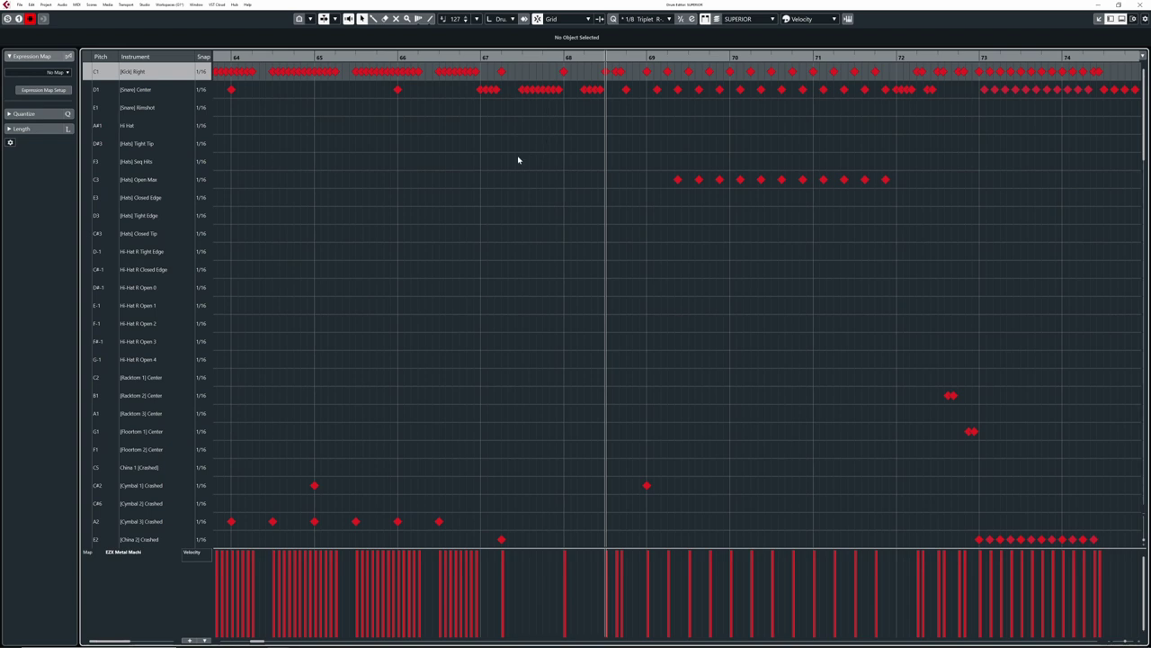
Step: Select the fast snare hits in bars 67 and 68, lower their velocities with slight variation, and play the passage
drag(472, 91, 477, 107)
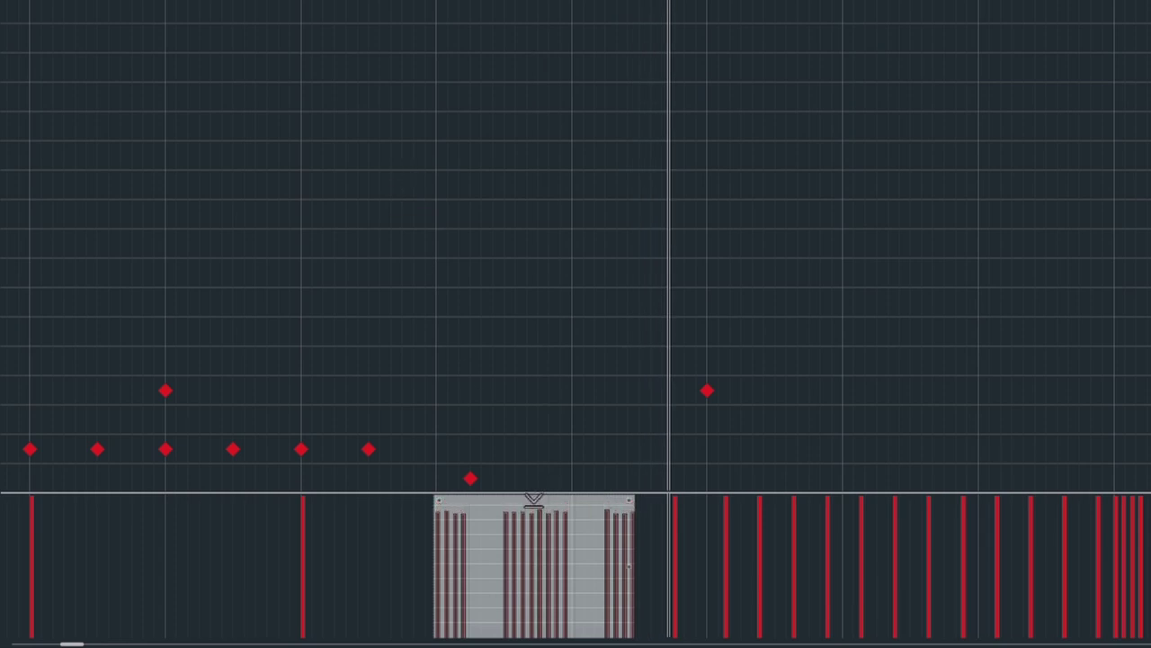
key(space)
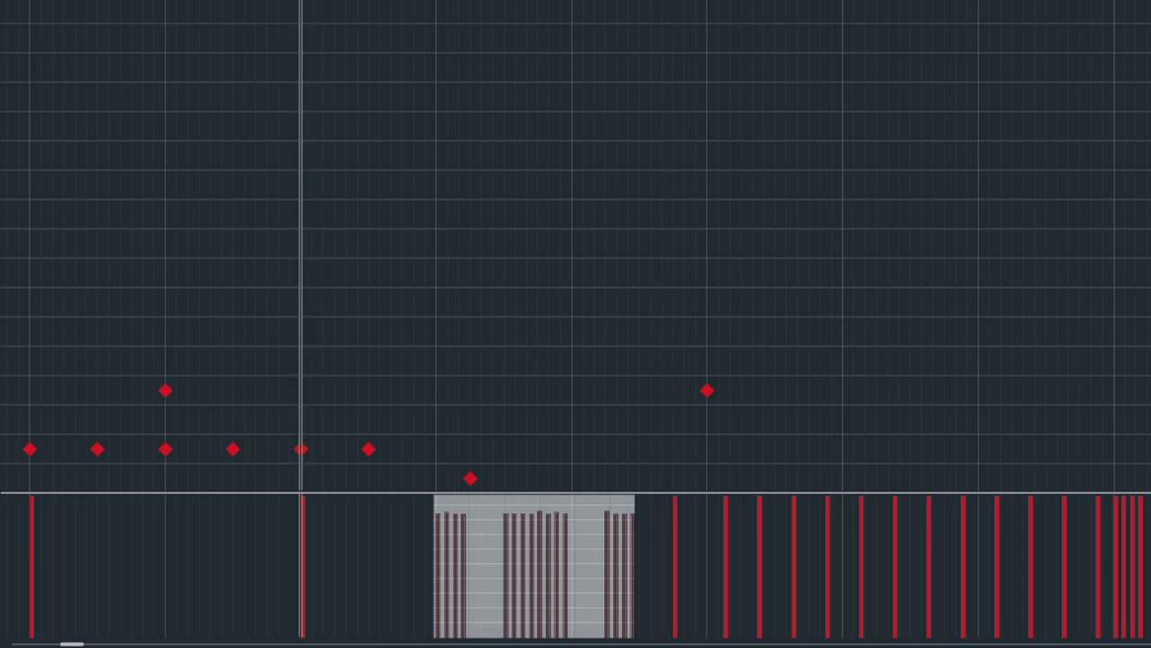
key(space)
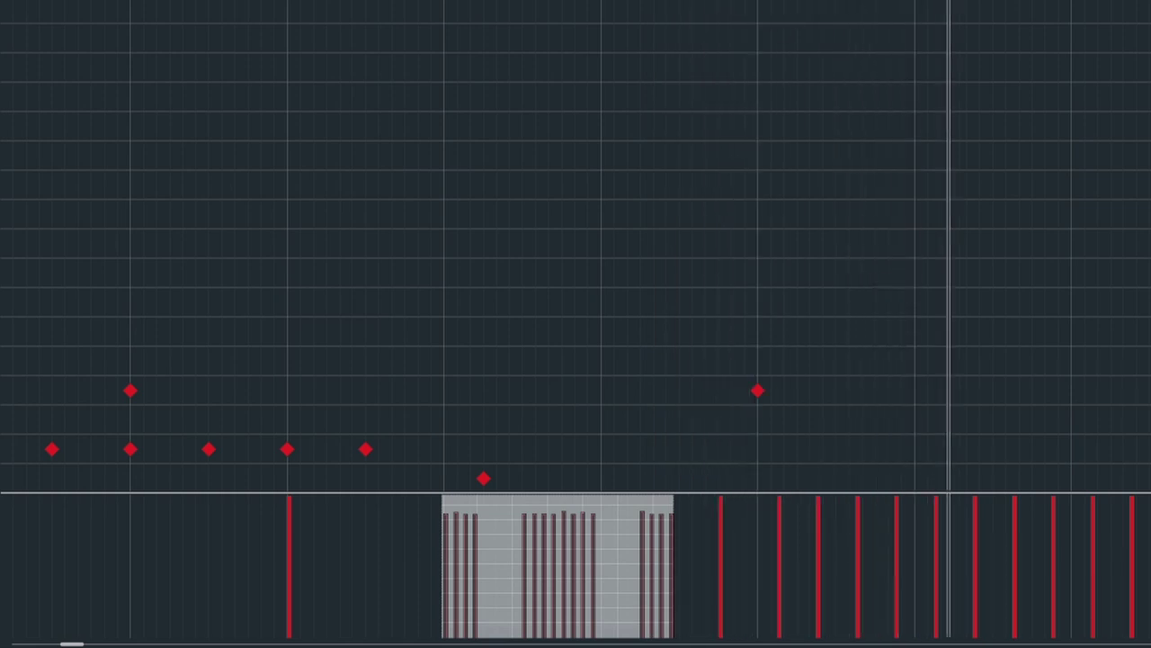
Step: Locate the rack and floor tom fill in the drum part and play it back at its current velocities
click(387, 1)
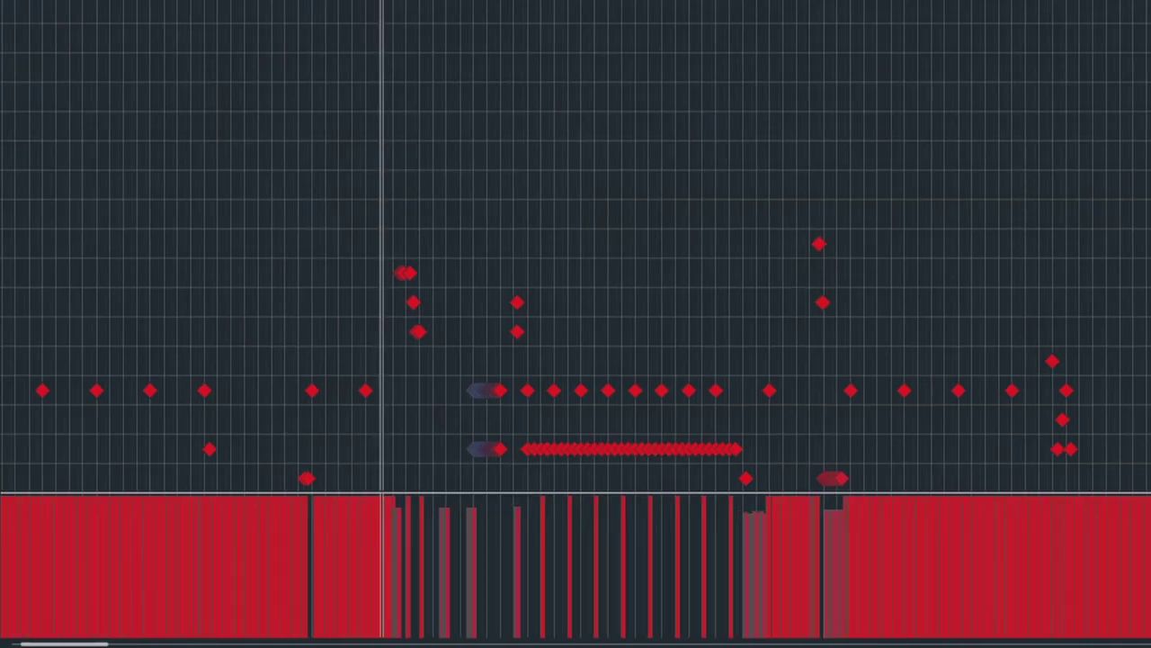
scroll(576, 270, up, 5)
scroll(401, 113, up, 4)
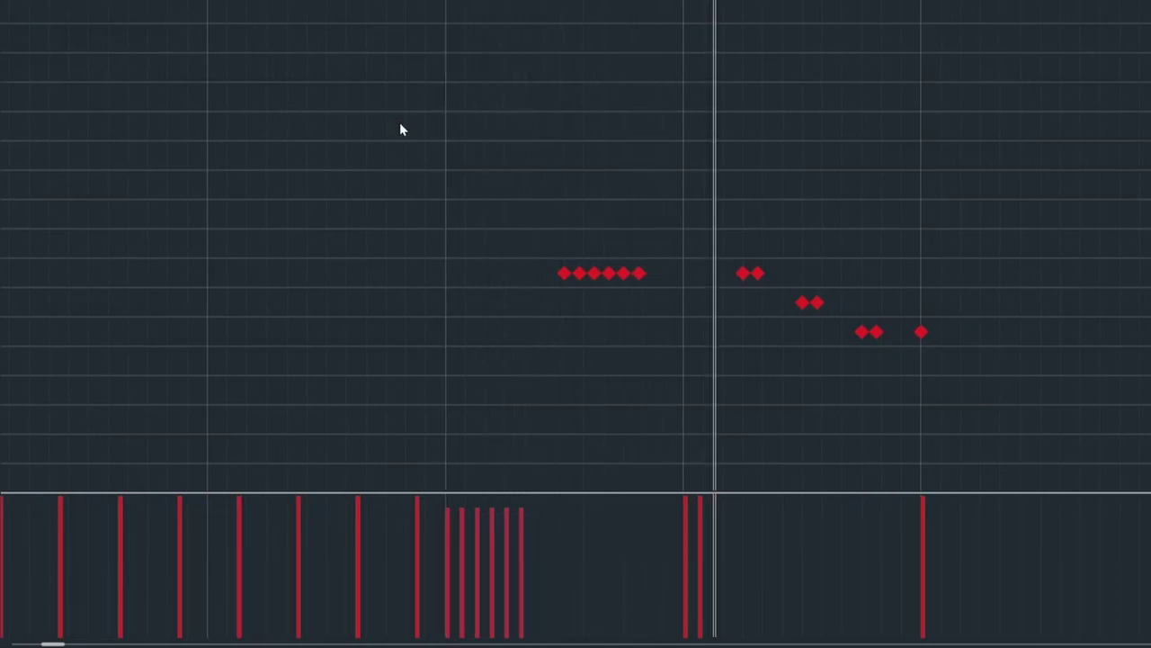
key(space)
key(space)
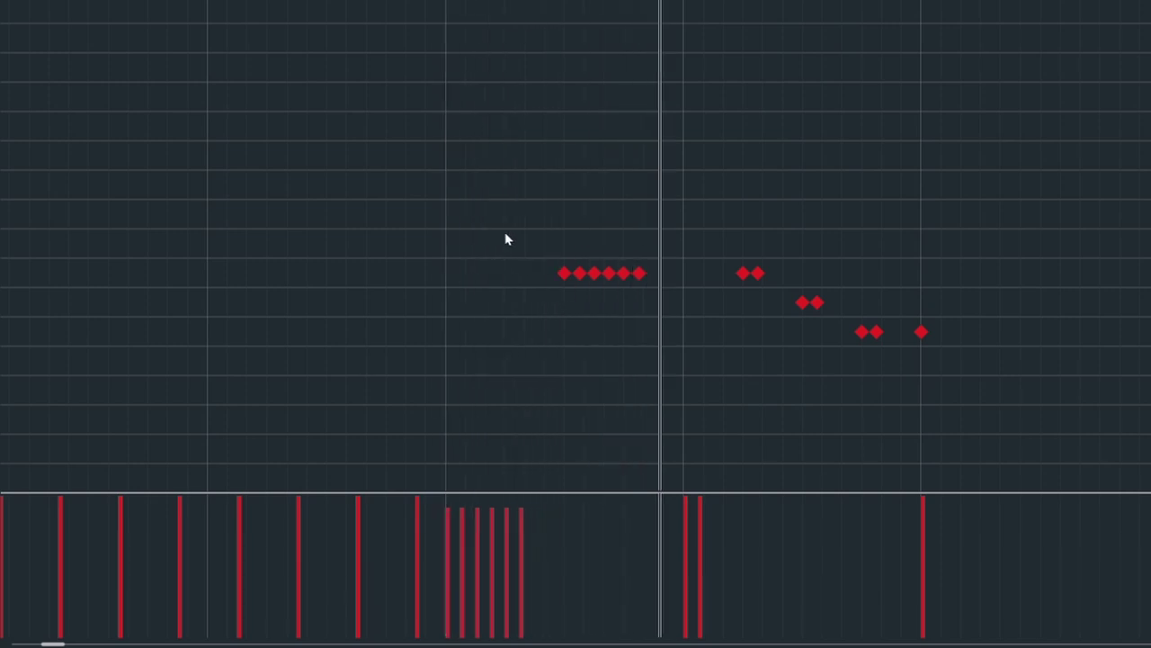
Step: Select the tom fill hits before the final floor tom hit, lower their velocities with slight variation, and play the fill
drag(223, 63, 894, 359)
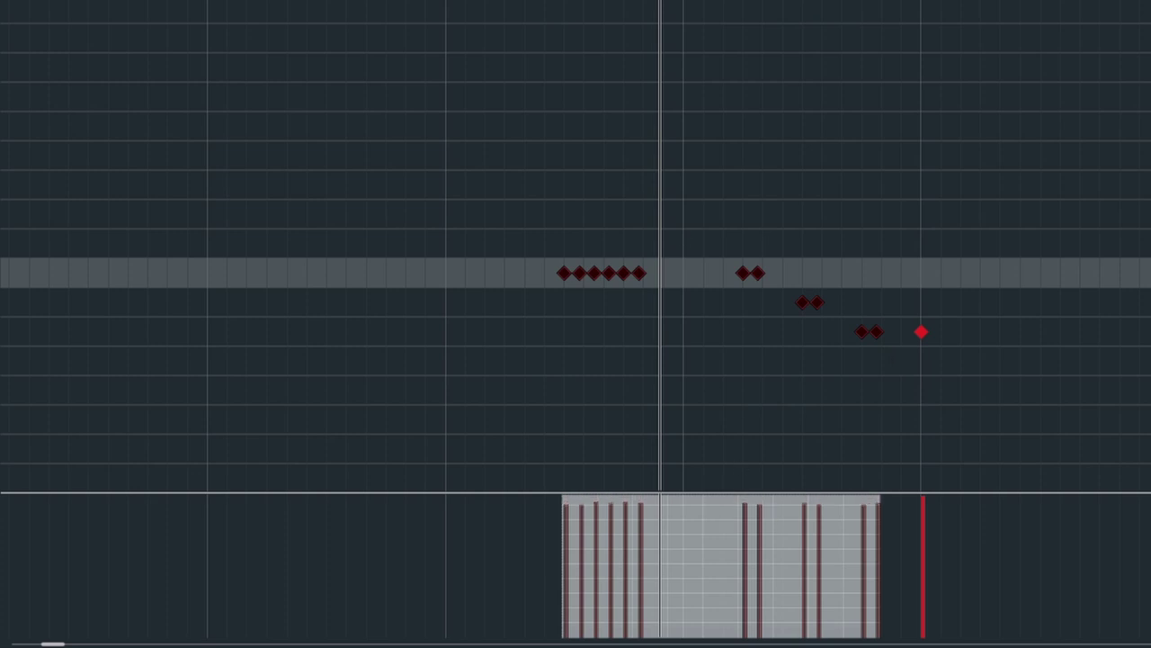
key(space)
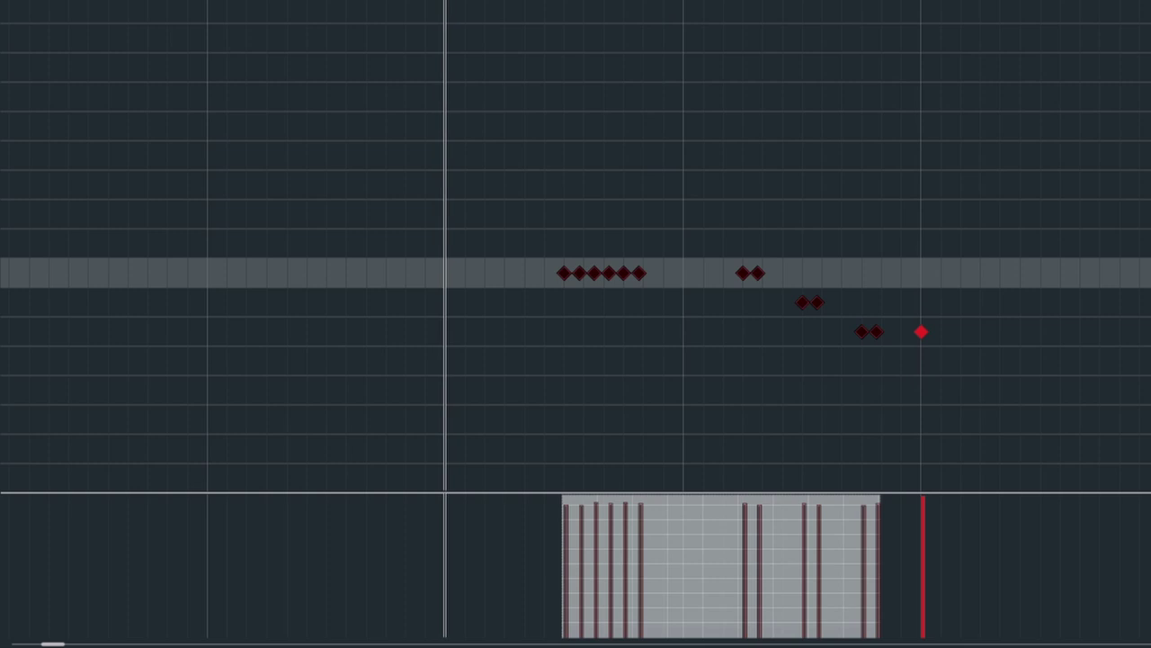
key(space)
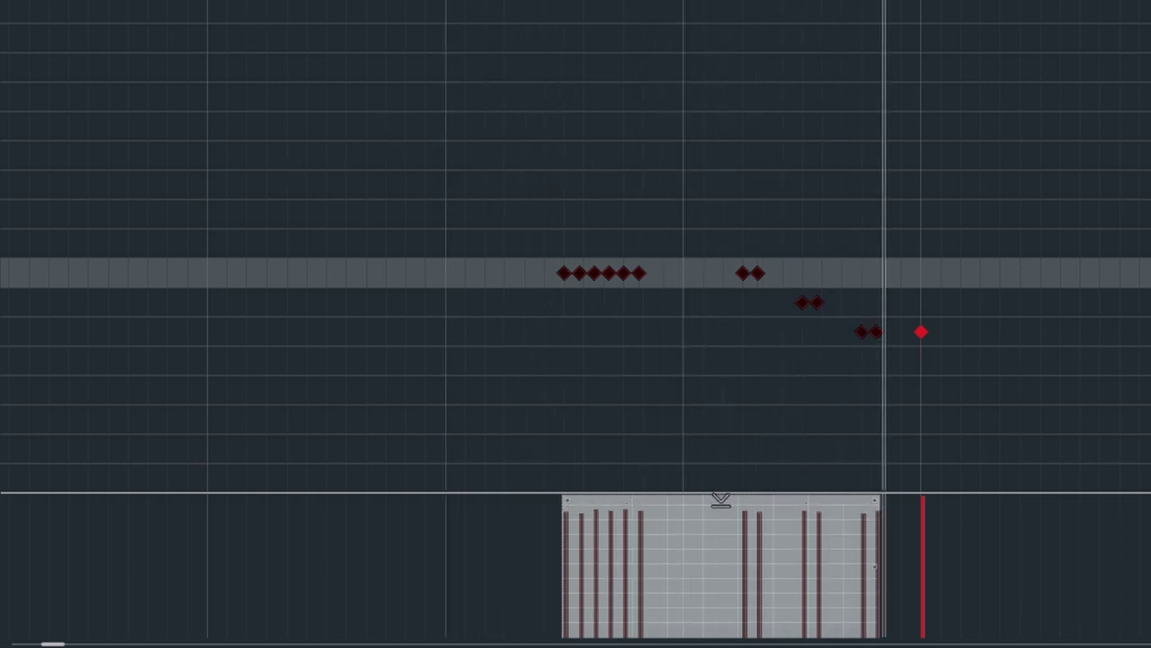
Step: Play the tom fill at its reduced velocities and compare it with the same fill at full velocity
key(space)
key(space)
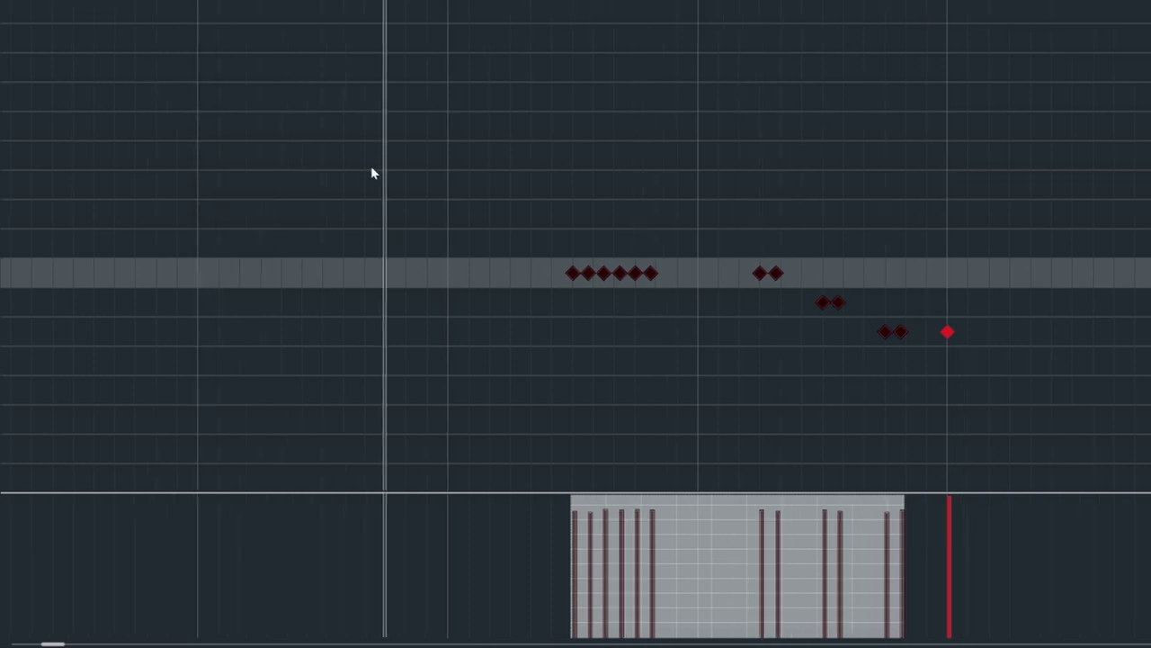
key(space)
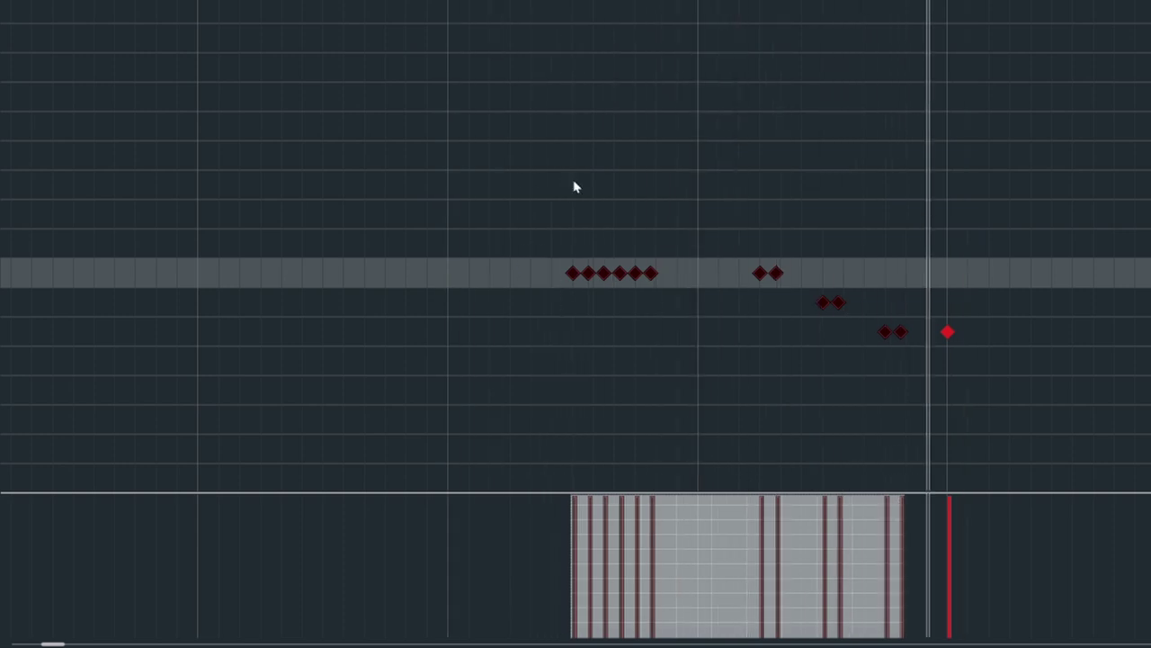
scroll(547, 216, up, 1)
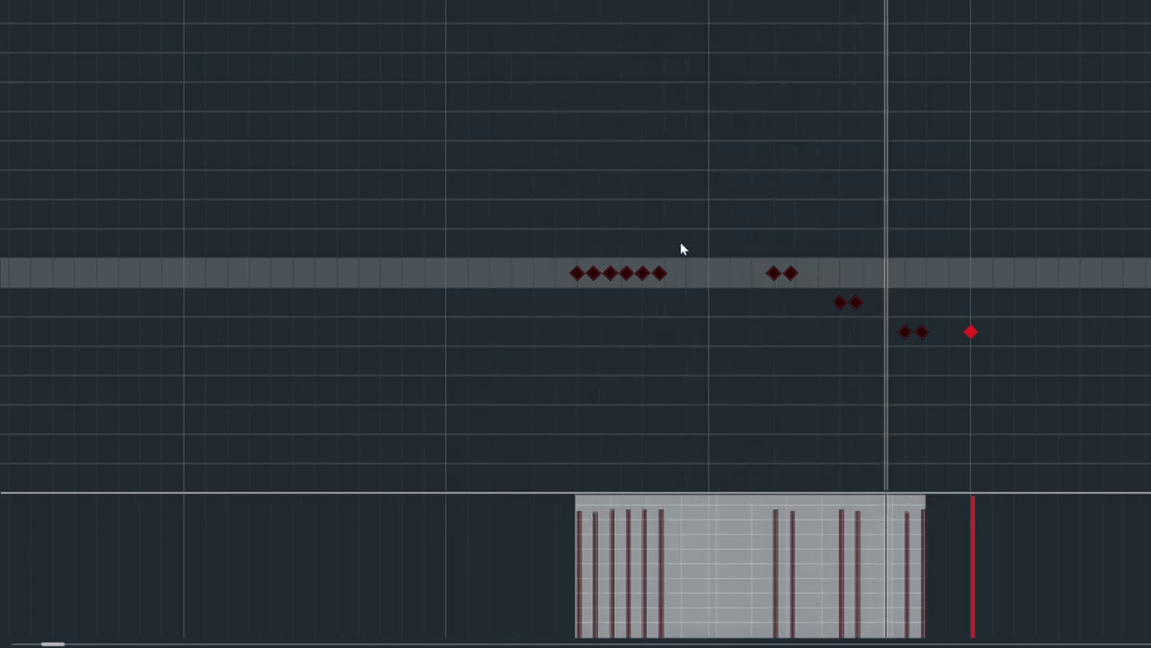
scroll(463, 270, up, 1)
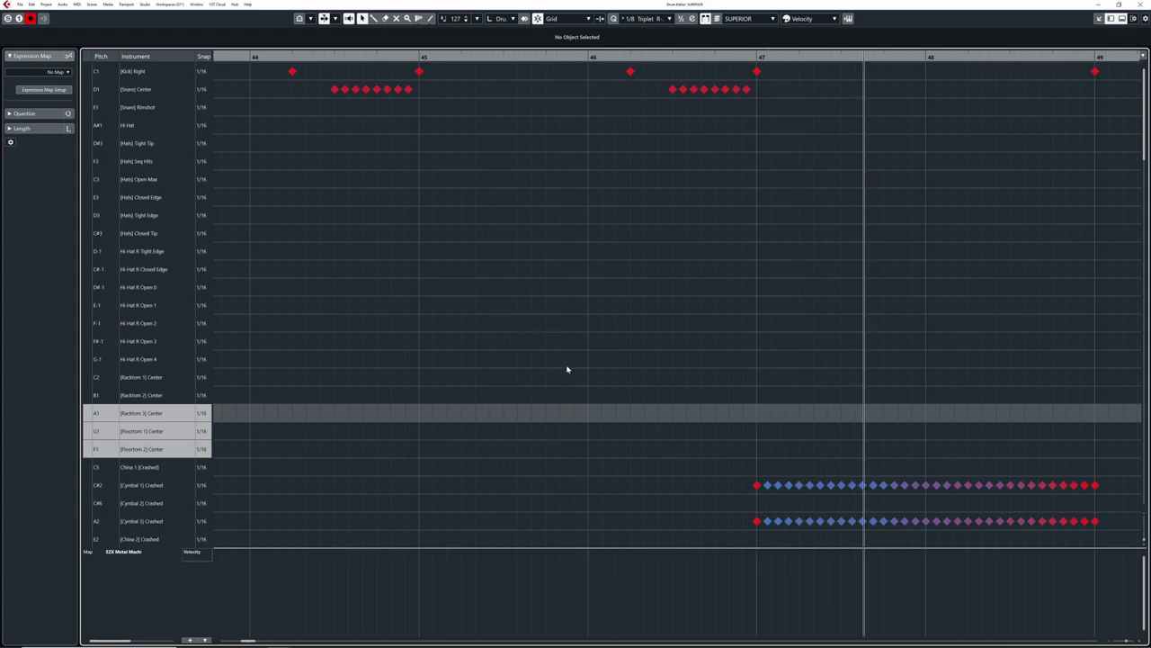
Step: Select the snare and tom hits from bar 72 into bar 74, lower their velocities with slight variation, and play the section
scroll(396, 319, down, 2)
scroll(491, 302, down, 3)
scroll(522, 292, down, 3)
scroll(513, 302, up, 2)
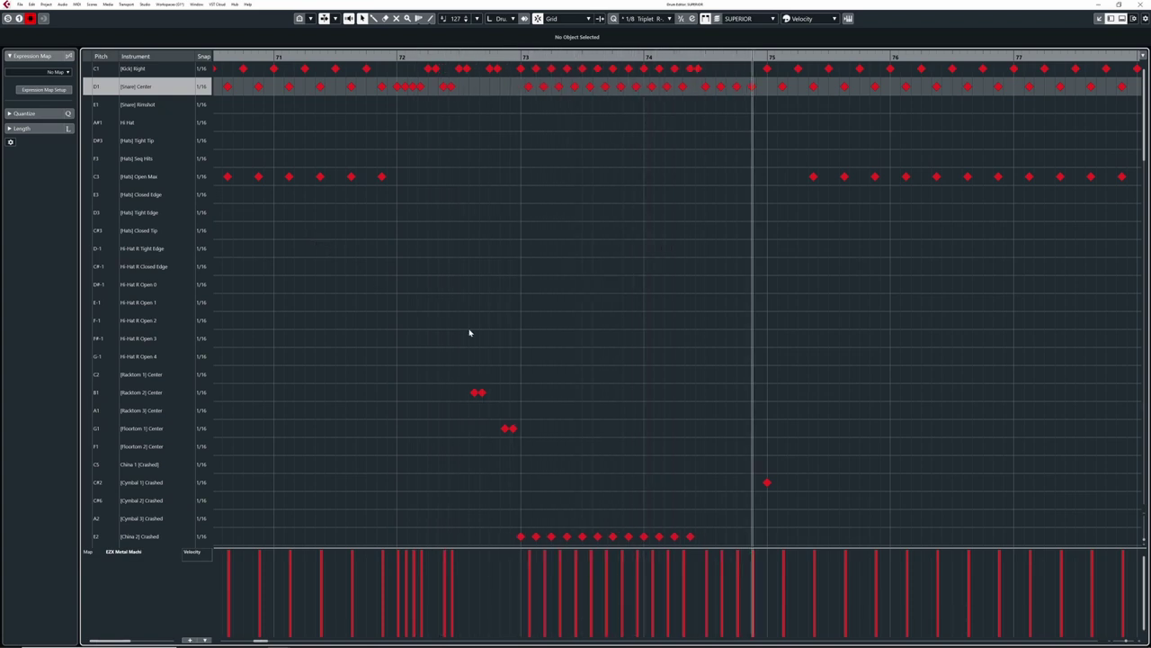
drag(688, 512, 397, 83)
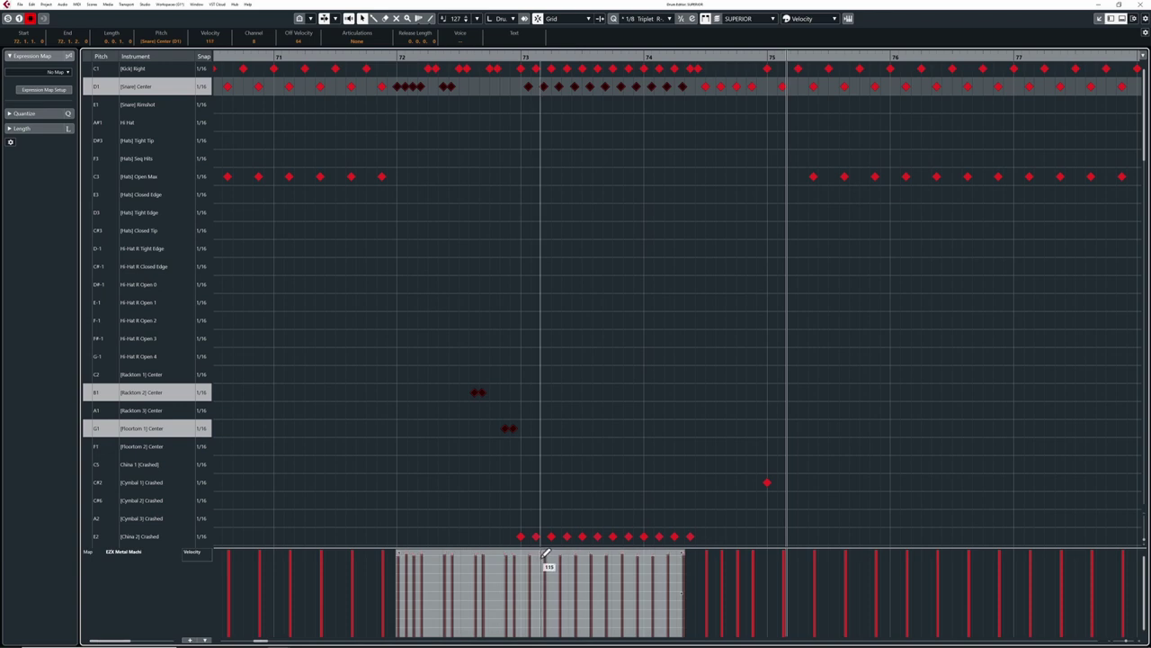
click(285, 57)
key(space)
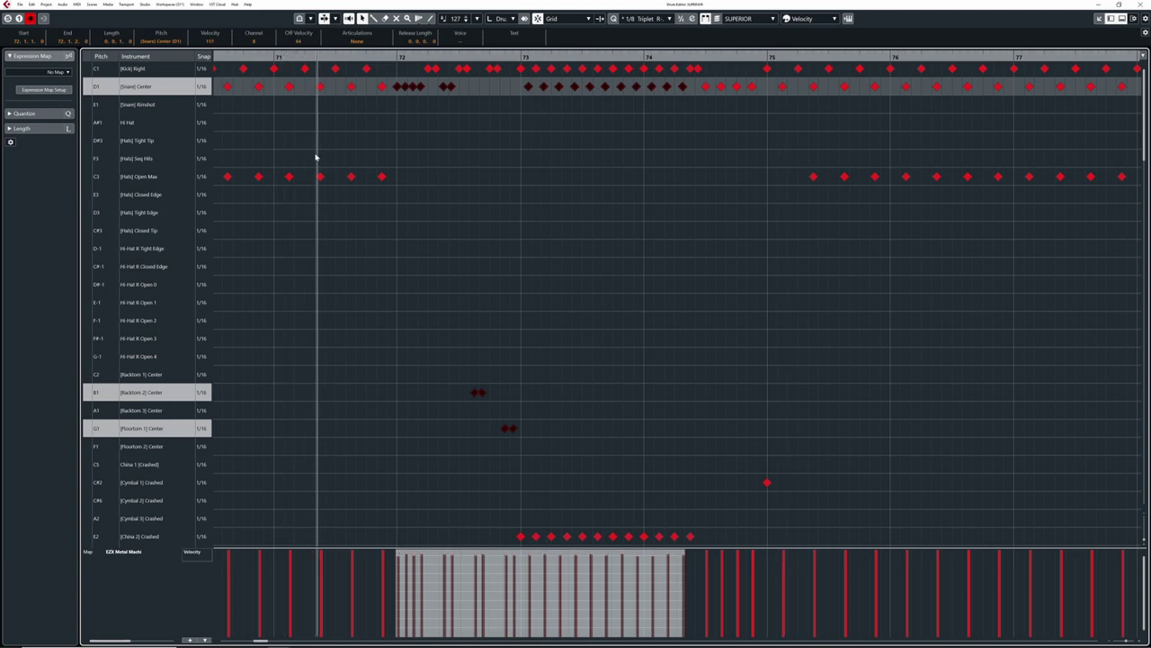
Step: Lower the selected snare and tom velocities to about 110 and play the fill and following blast beat again
click(538, 547)
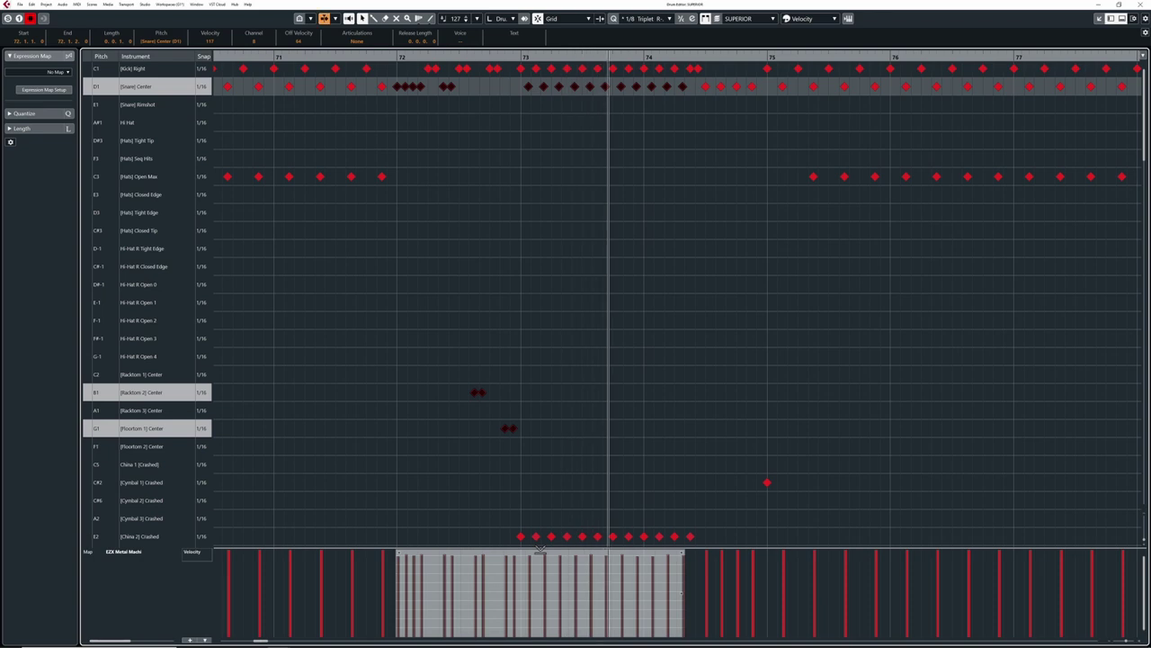
click(324, 57)
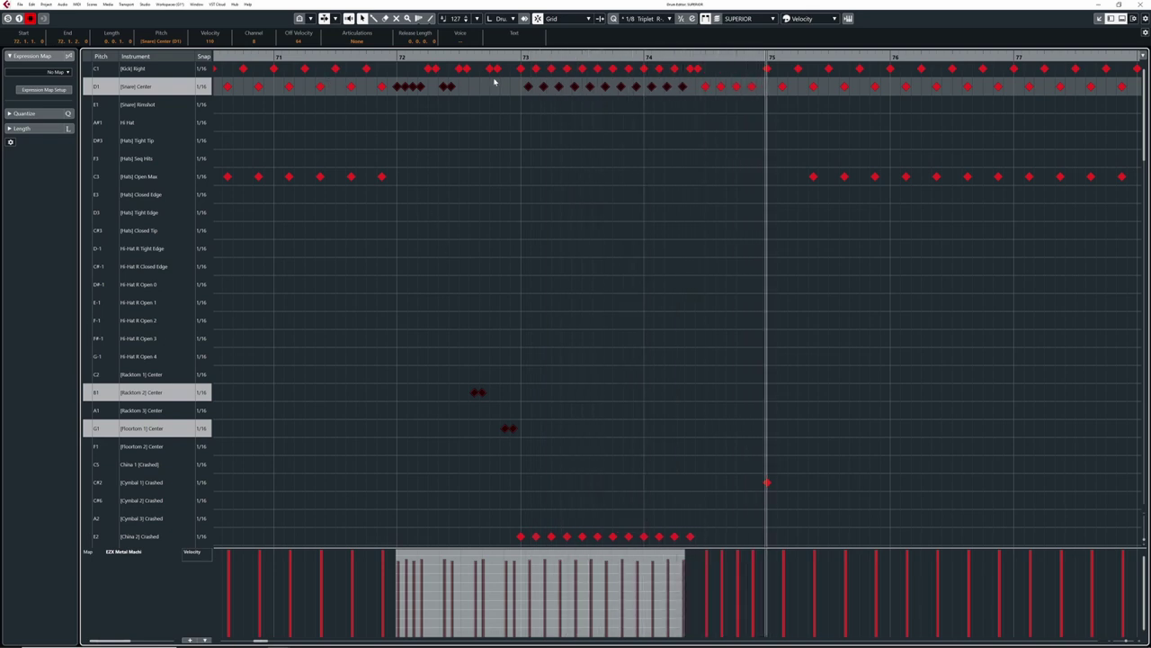
click(521, 59)
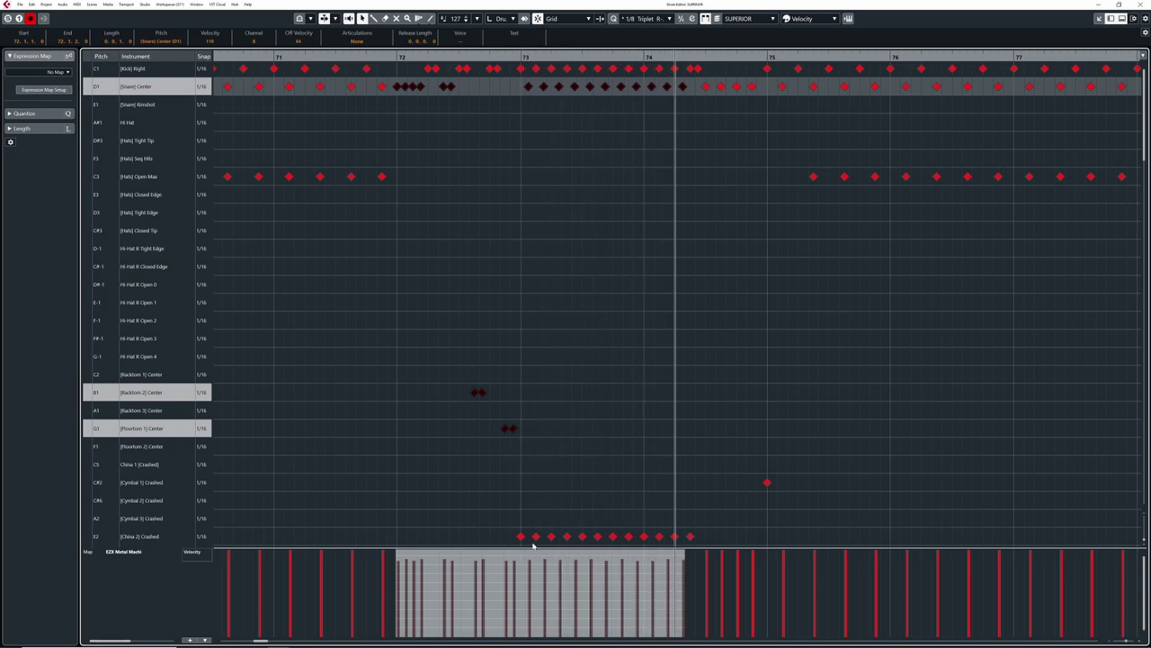
click(498, 58)
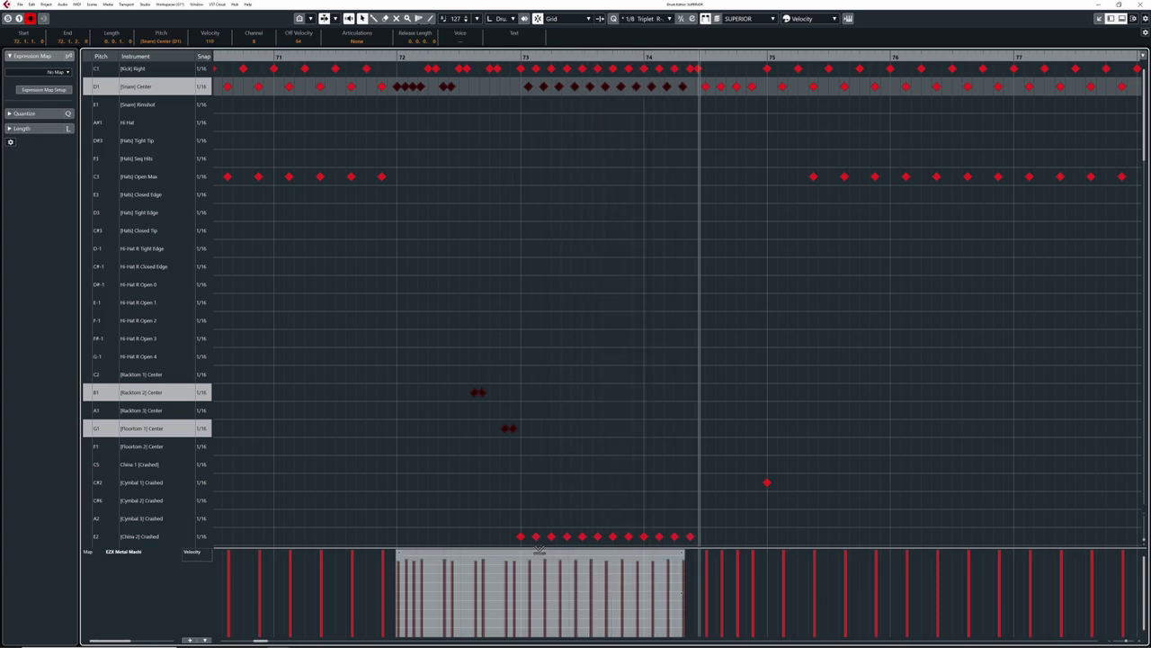
Step: Reduce the selected snare and tom velocities slightly more, to about 107, and play the section back
click(480, 59)
key(h)
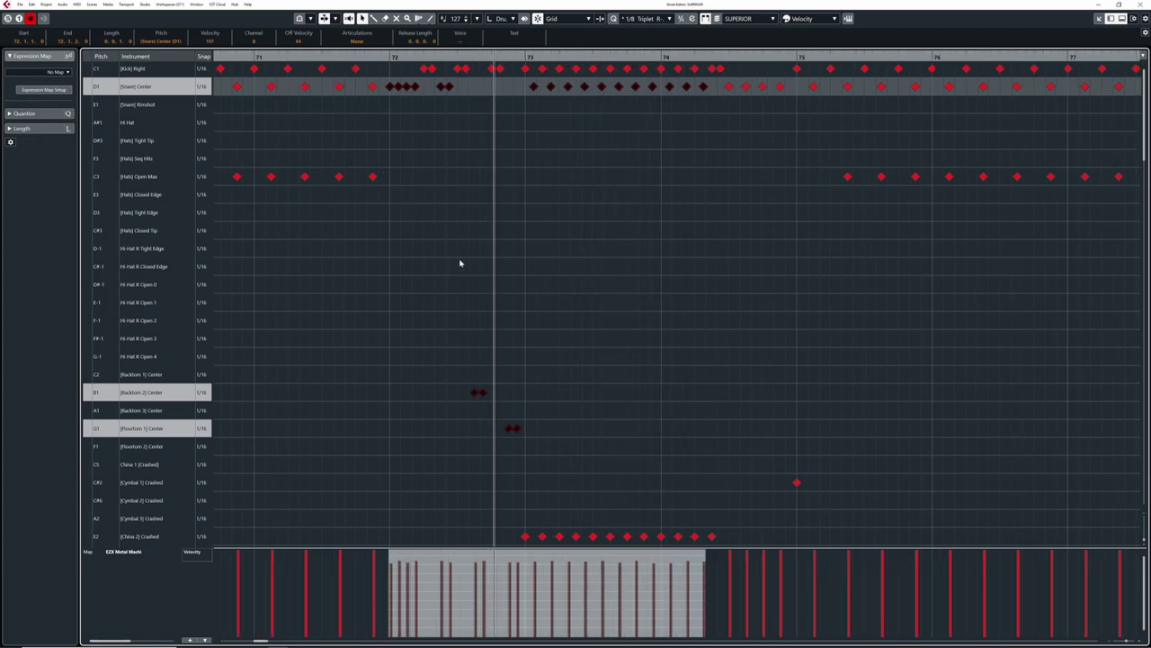
key(f)
key(space)
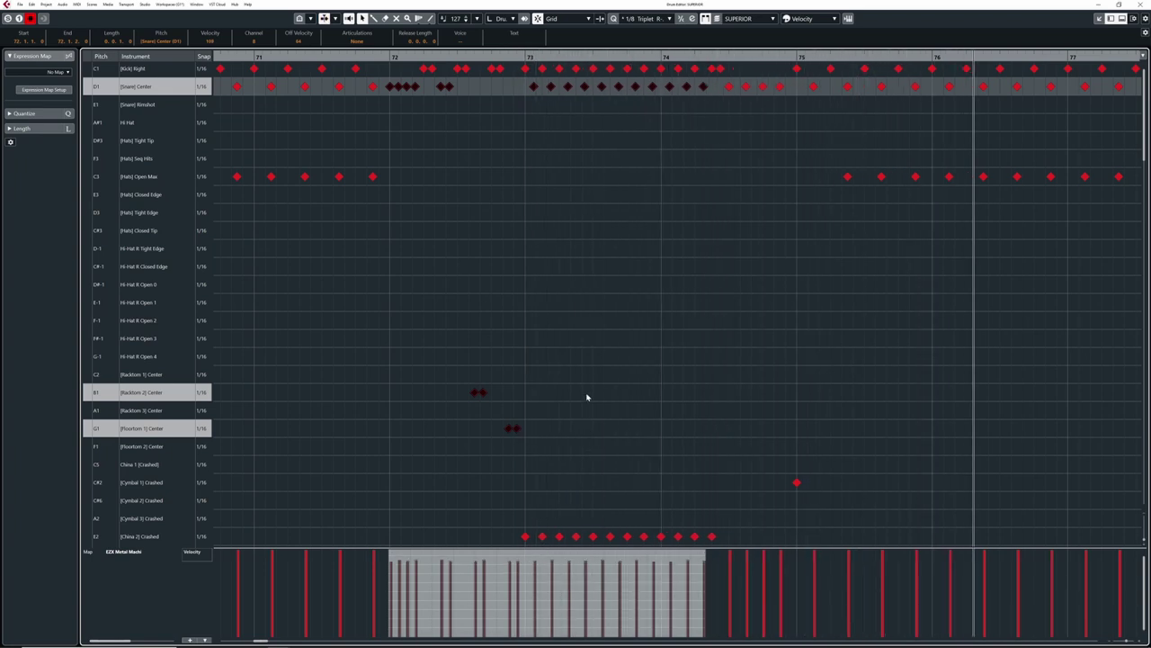
click(585, 403)
key(g)
key(g)
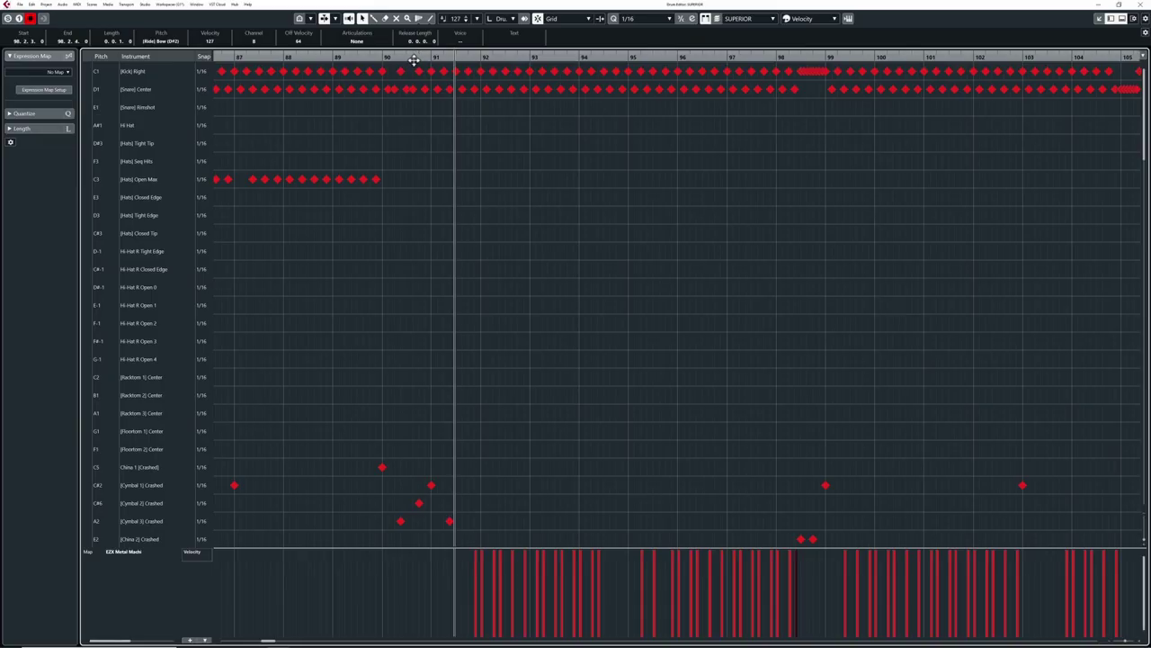
Step: Play the beat from bar 90 and delete the kick hits from bar 91 to the middle of bar 98
click(414, 71)
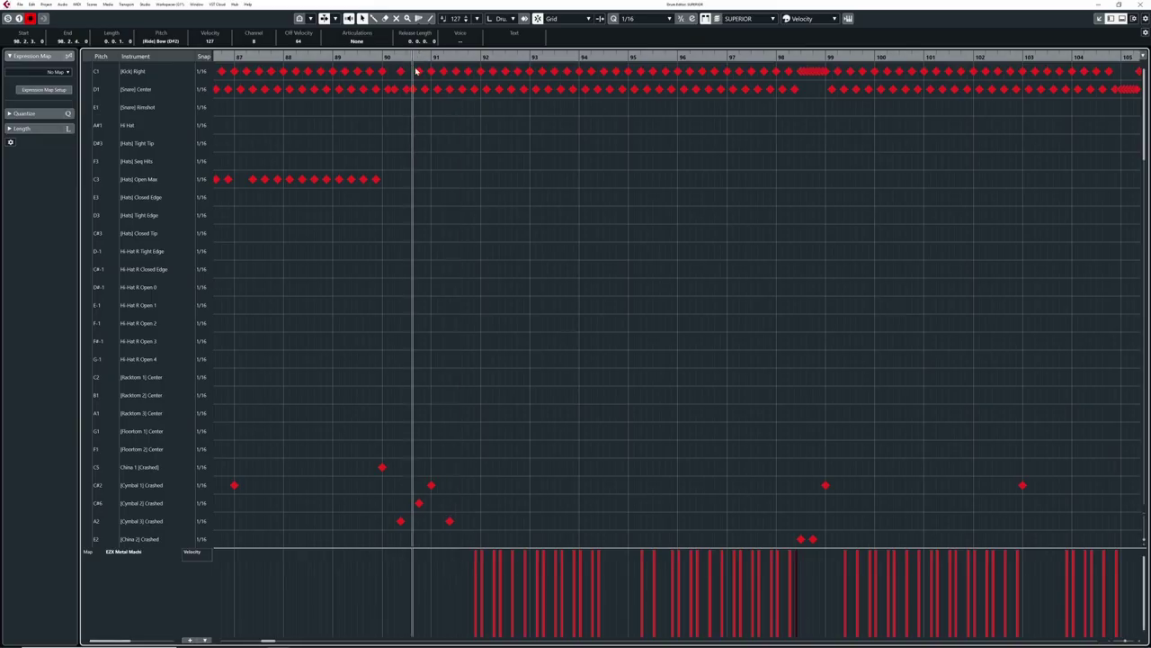
scroll(479, 158, right, 1)
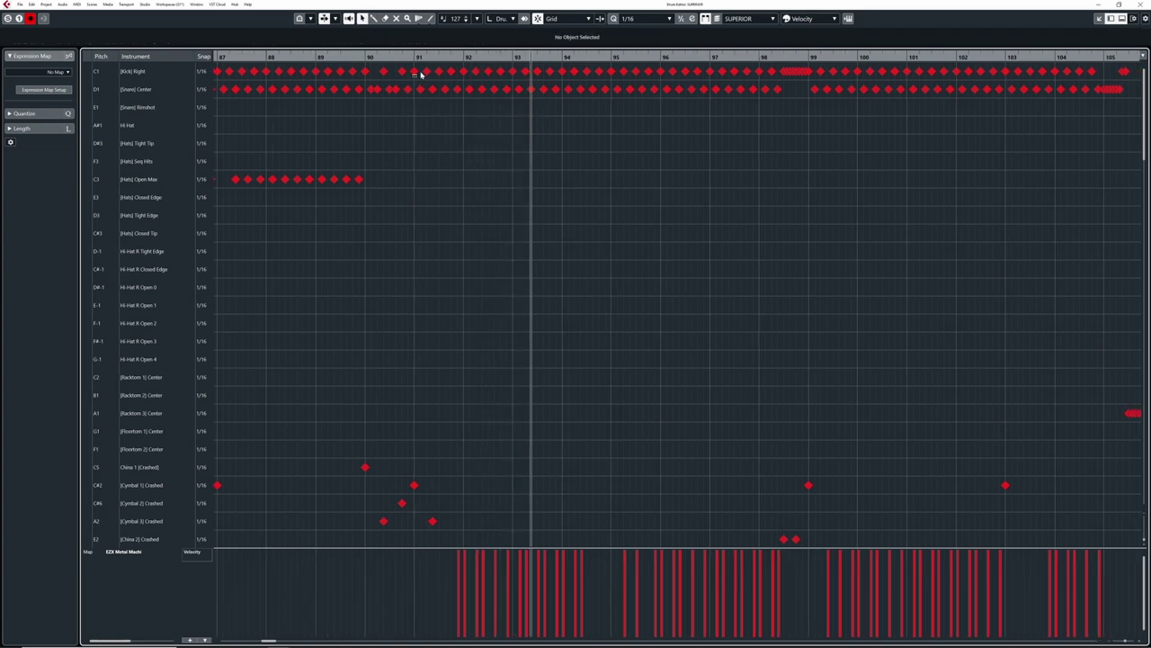
drag(746, 59, 773, 78)
key(Delete)
Step: Fill bars 91 to 98 with continuous 1/16 kick hits and replace the snare hits with one on beat 3 of each bar
right_click(478, 76)
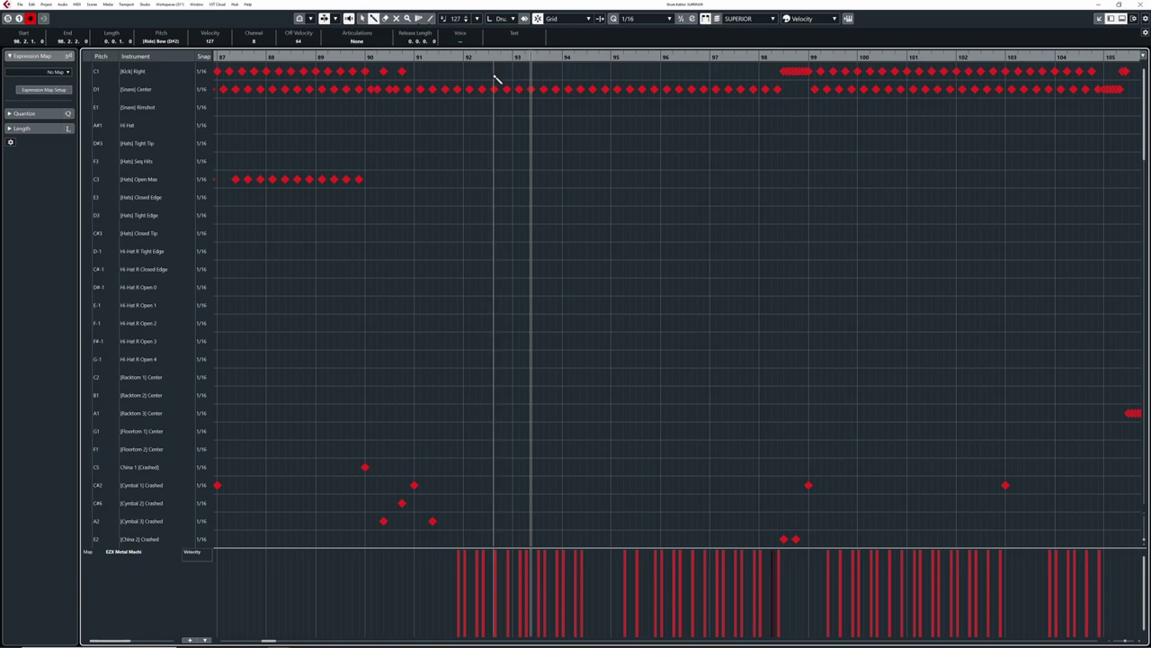
mouse_move(415, 72)
mouse_down()
mouse_move(665, 68)
mouse_move(789, 79)
mouse_move(769, 108)
mouse_move(423, 86)
mouse_move(548, 93)
mouse_up()
key(Delete)
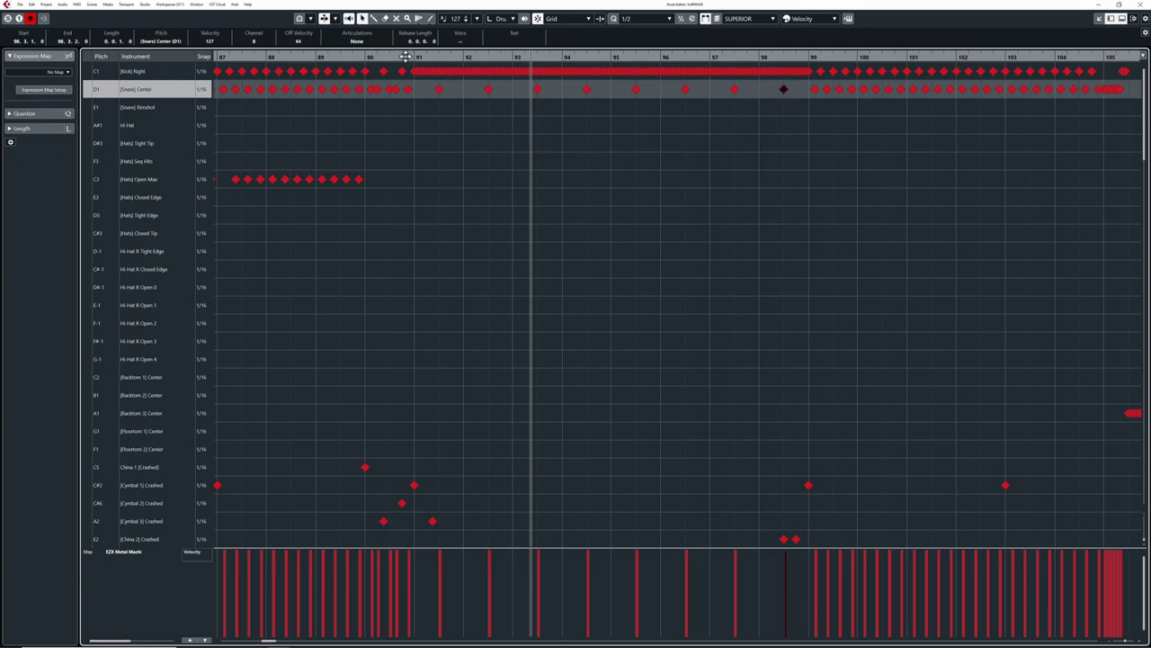
click(367, 57)
key(space)
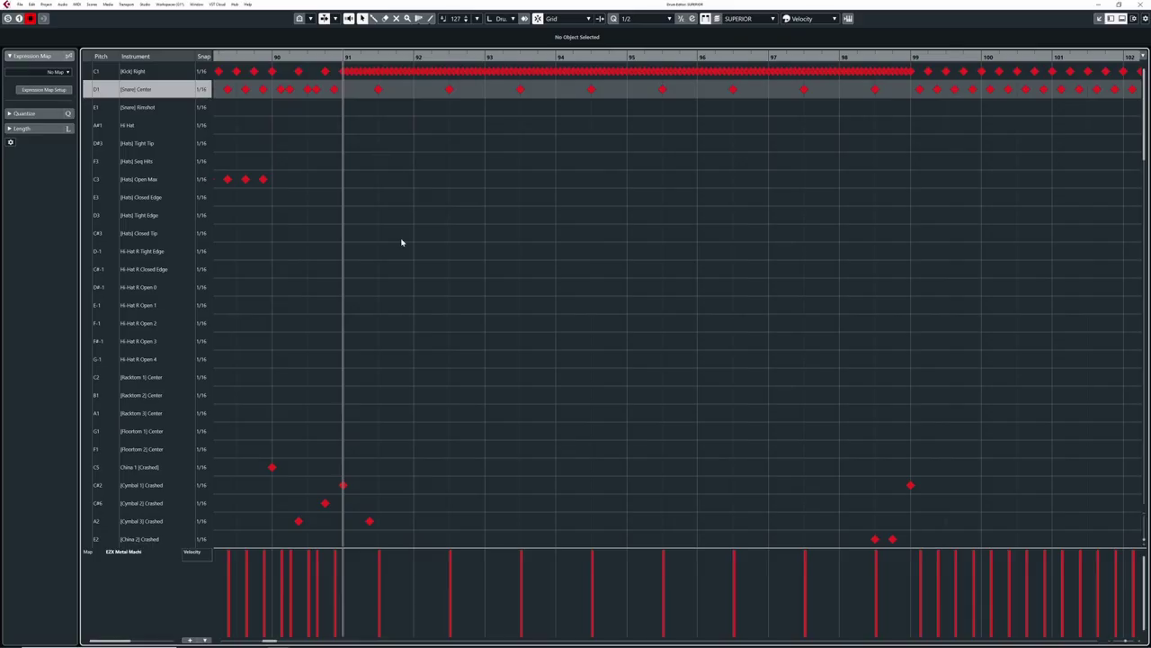
Step: Open the Quantize Panel and reposition it over the note grid beside the kick roll in bars 91 to 98
scroll(355, 216, right, 2)
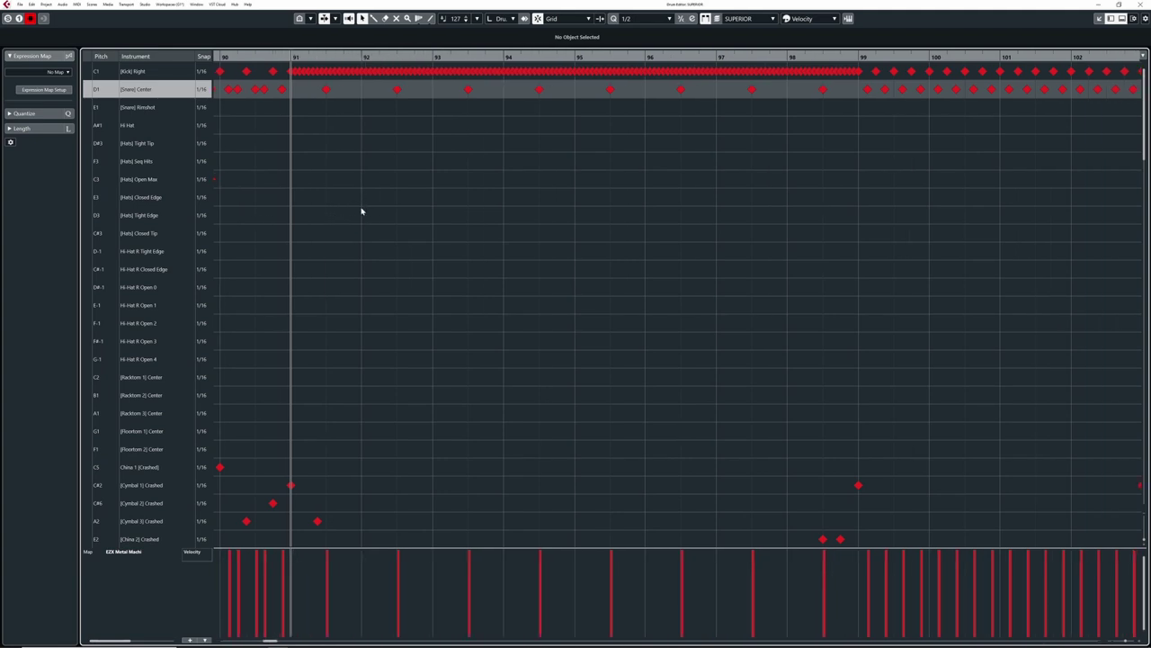
key(ctrl+q)
drag(1076, 427, 600, 263)
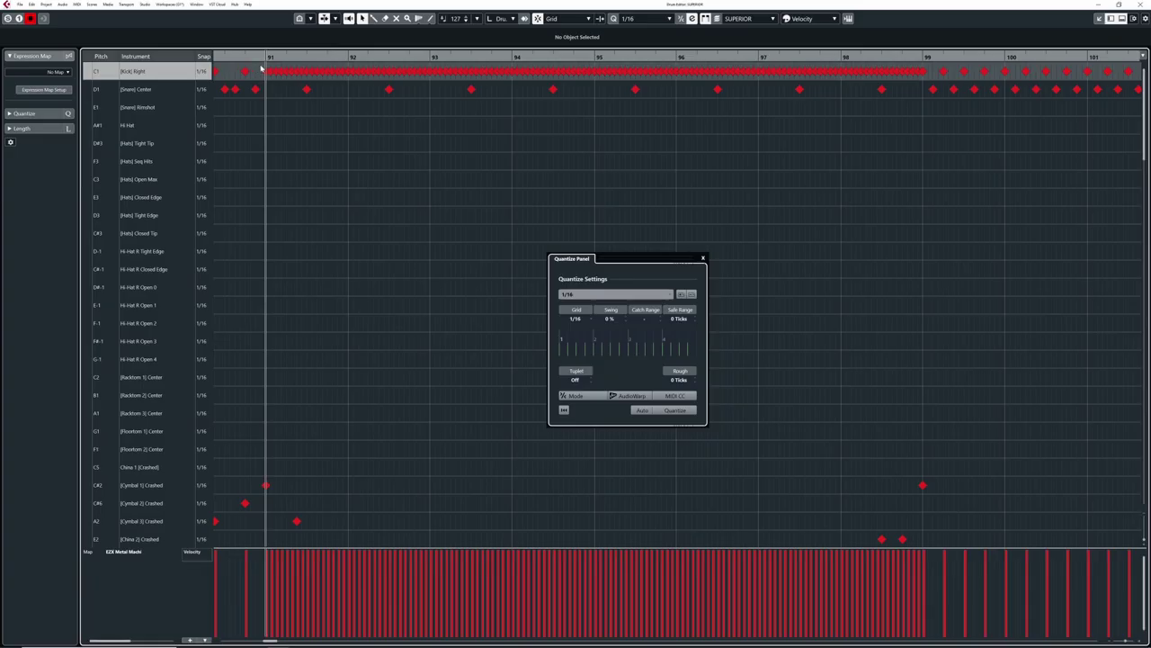
Step: Select the kick hits in bars 91 to 98 and set the quantize roughness to 4 ticks
drag(262, 70, 909, 81)
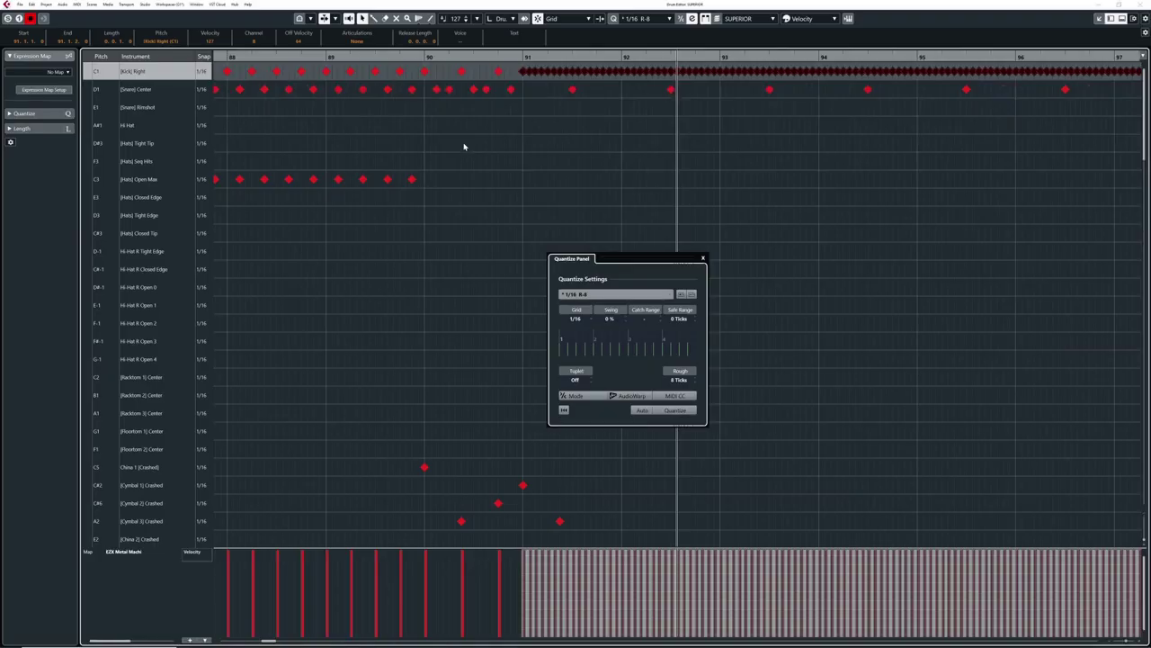
key(h)
key(h)
key(h)
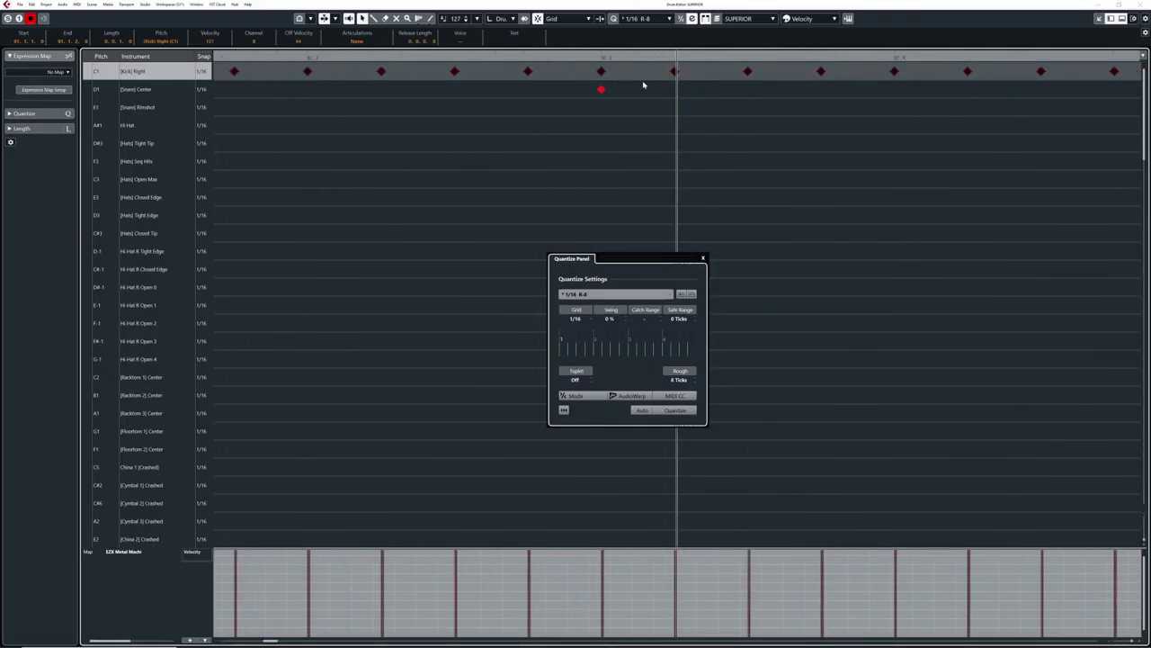
Step: Apply the rough 1/16 quantize to the selected kick roll repeatedly, raising the roughness to 8 ticks
click(676, 412)
click(675, 412)
click(675, 412)
click(675, 412)
click(676, 412)
click(675, 412)
click(676, 412)
click(675, 412)
click(675, 412)
click(676, 412)
click(675, 412)
click(676, 412)
click(676, 412)
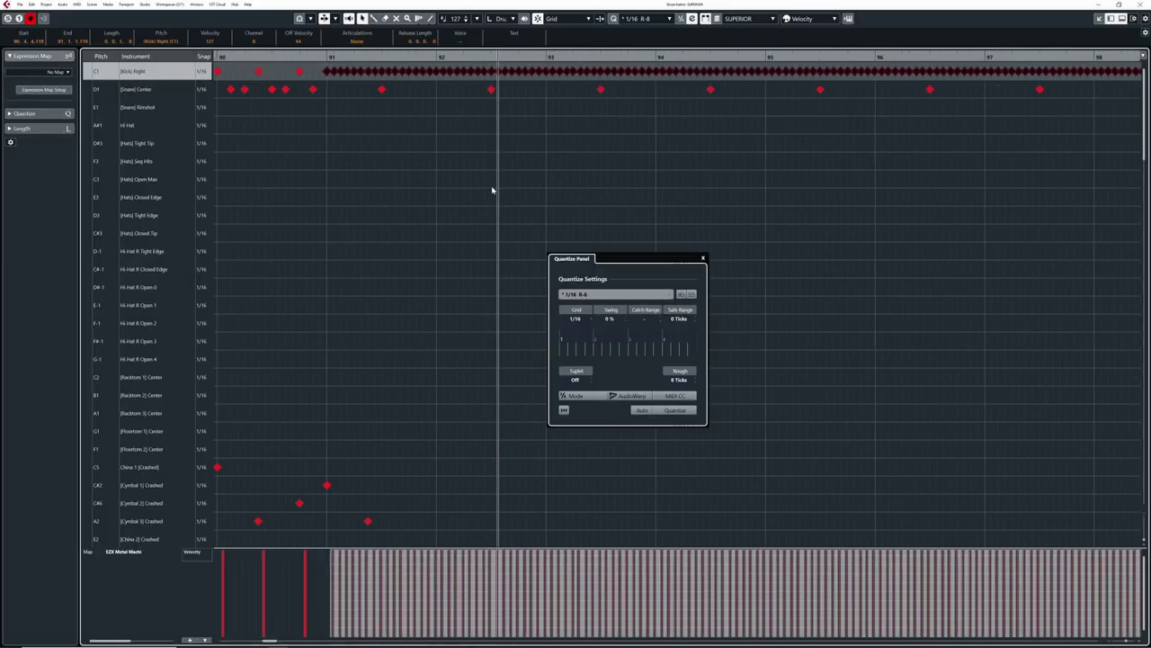
Step: Quantize the kick roll with the roughness raised to 16 ticks and play it from bar 91, checking the spacing of the hits
key(g)
key(g)
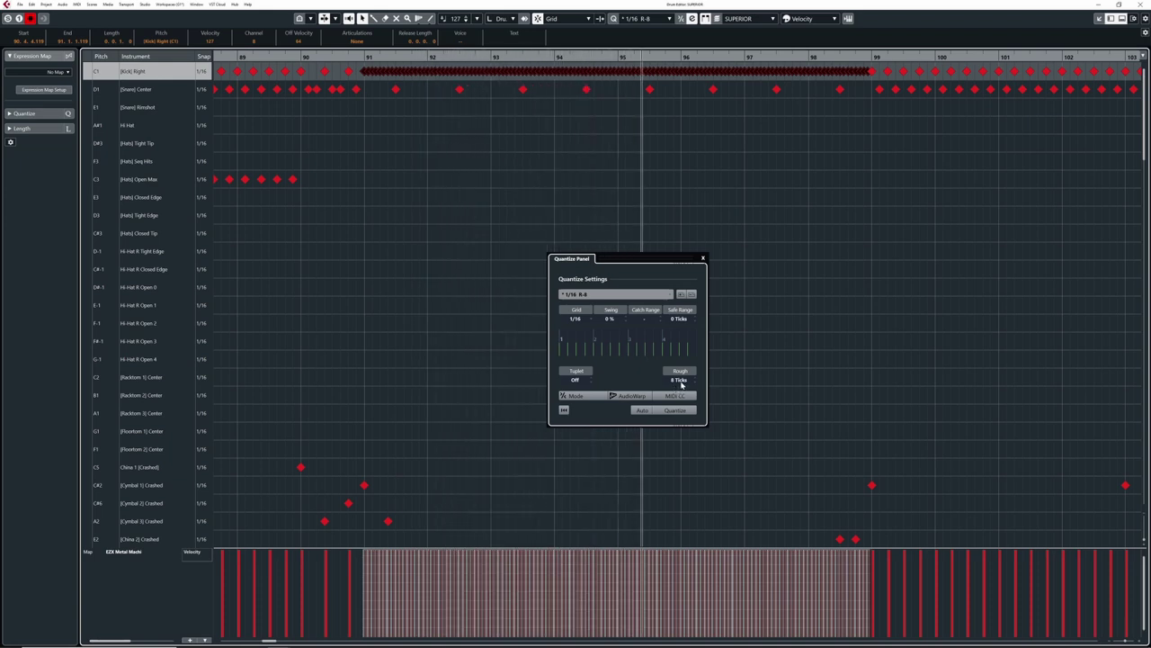
scroll(683, 381, up, 2)
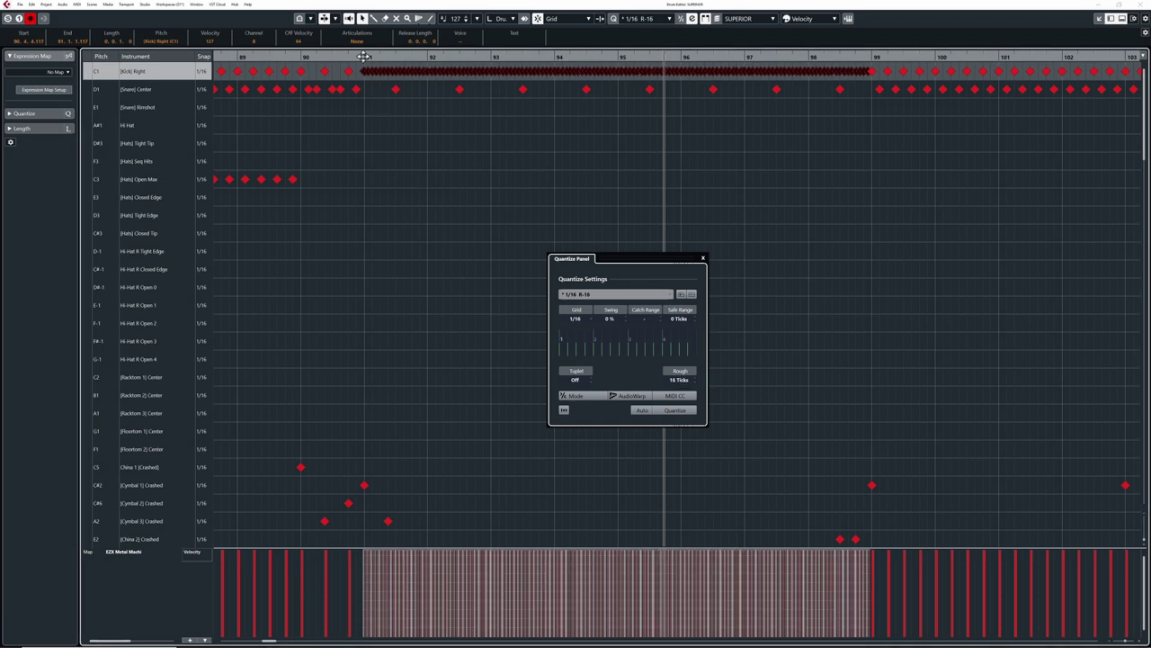
drag(363, 58, 365, 78)
key(g)
key(g)
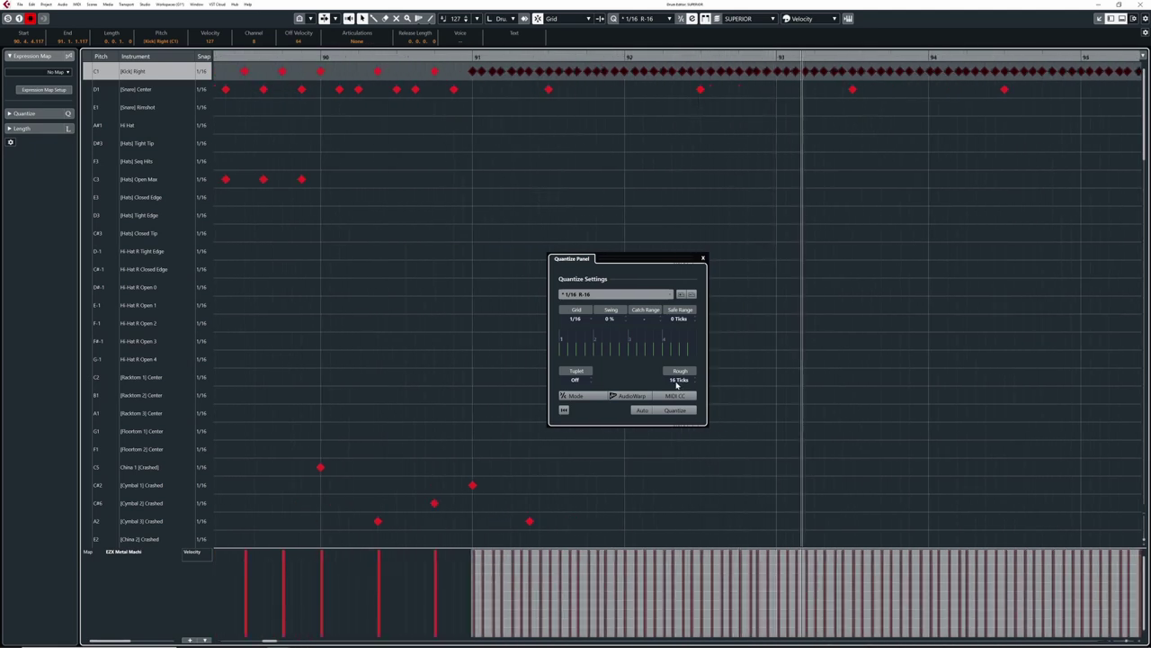
drag(514, 56, 516, 77)
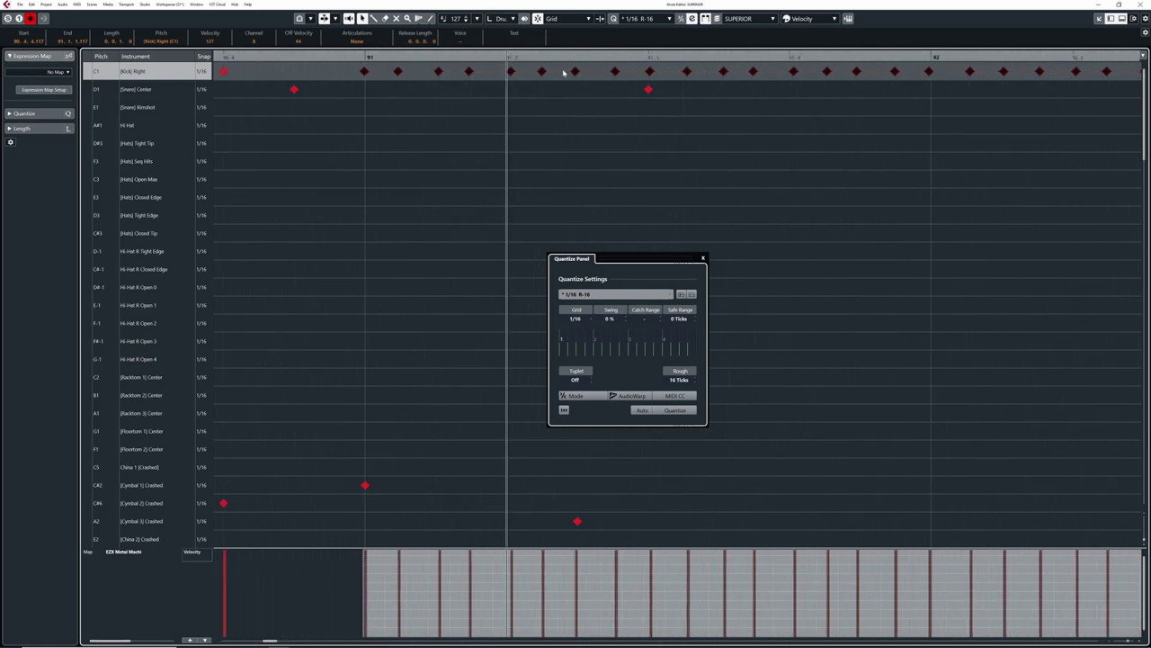
click(365, 58)
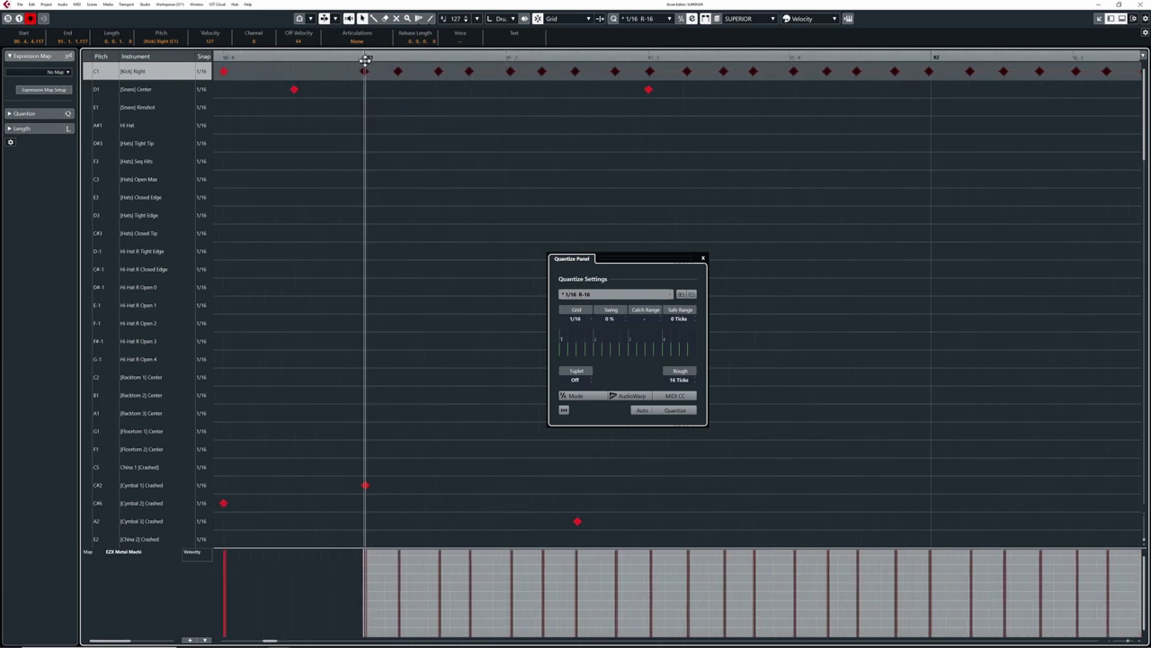
Step: Requantize the whole kick roll in bars 91 to 98 at 1/16 with 16 ticks of roughness and listen to it
key(g)
key(g)
key(g)
key(g)
key(g)
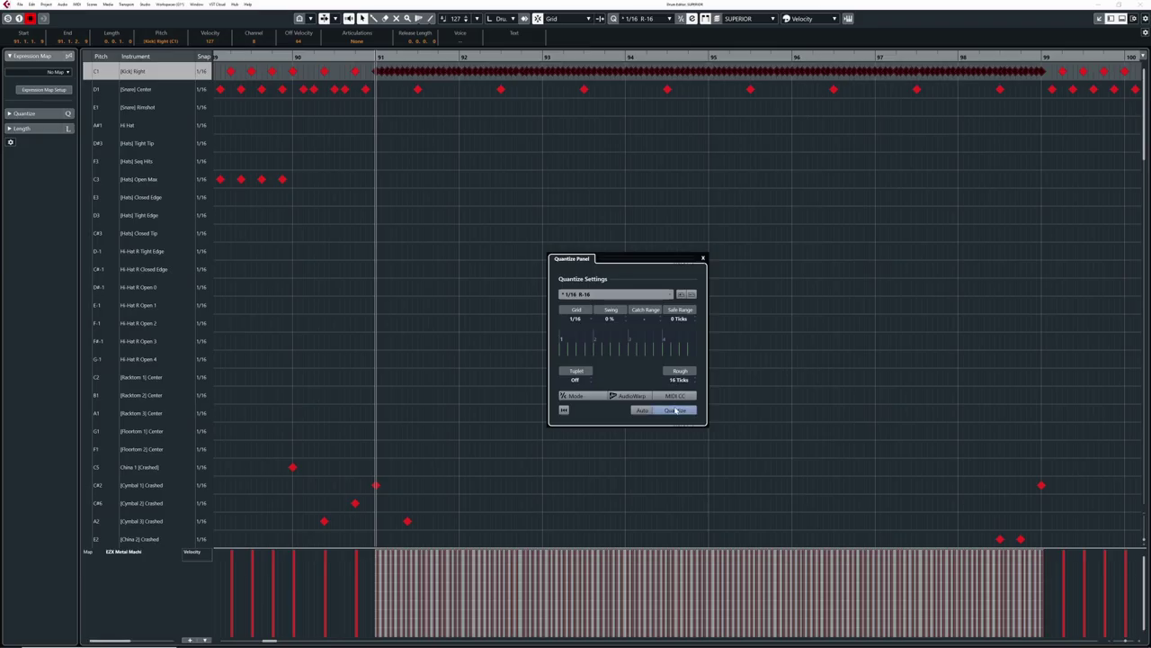
click(673, 411)
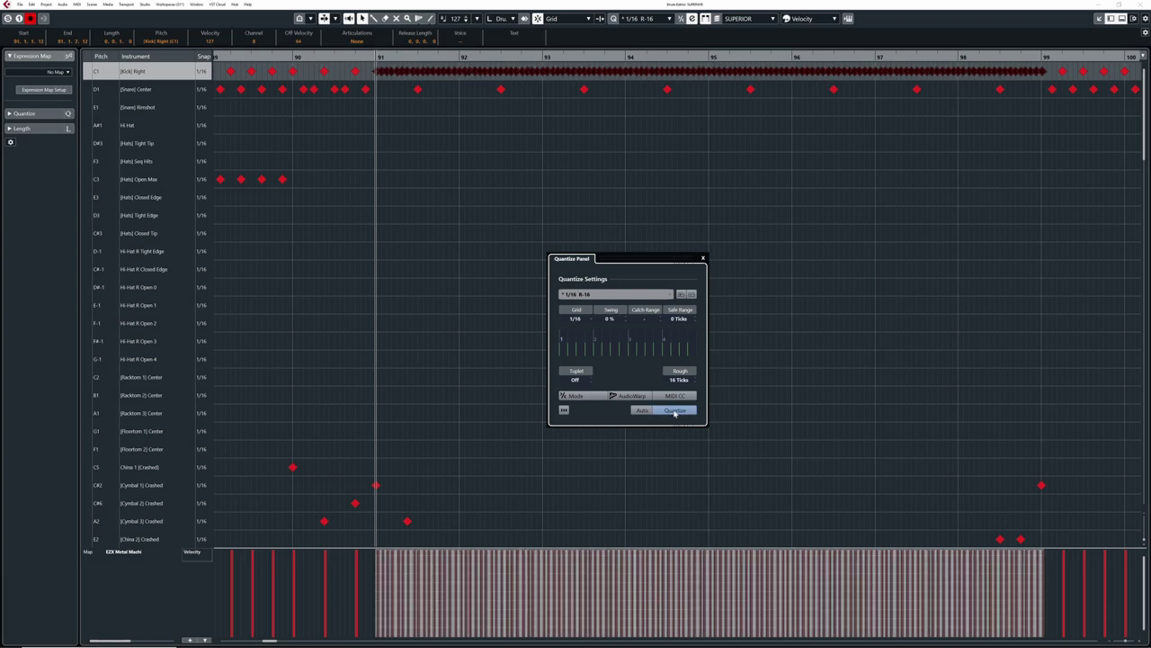
key(space)
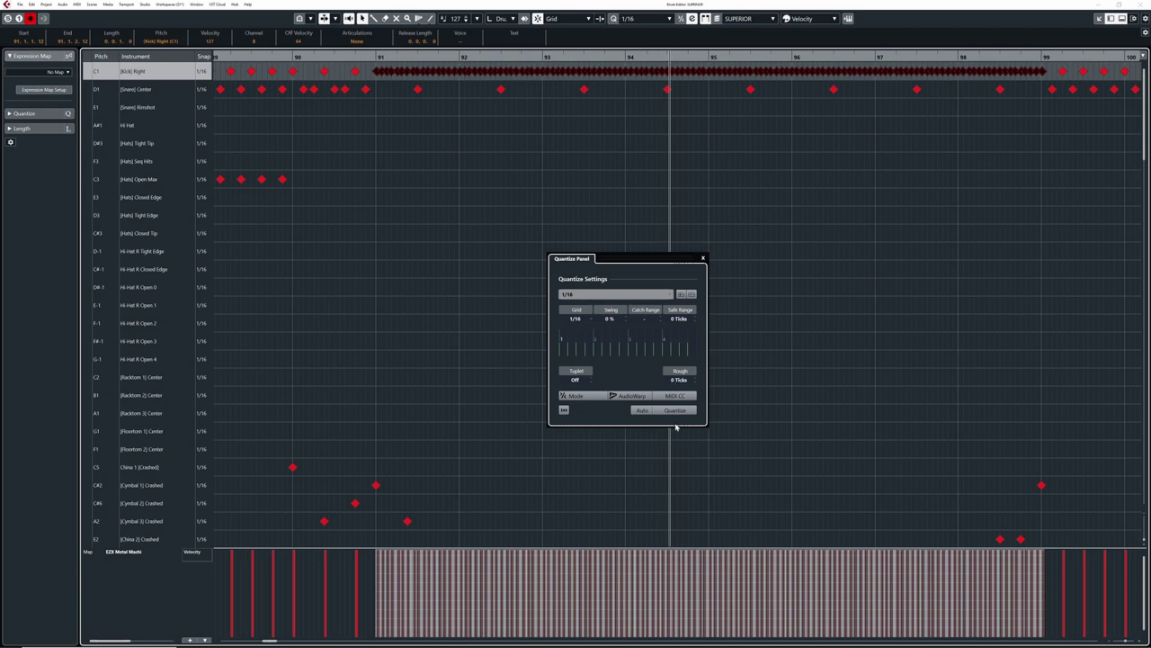
Step: Compare playback of the kick roll from bar 91 with the quantize roughness at 16 ticks and at 0 ticks
click(376, 57)
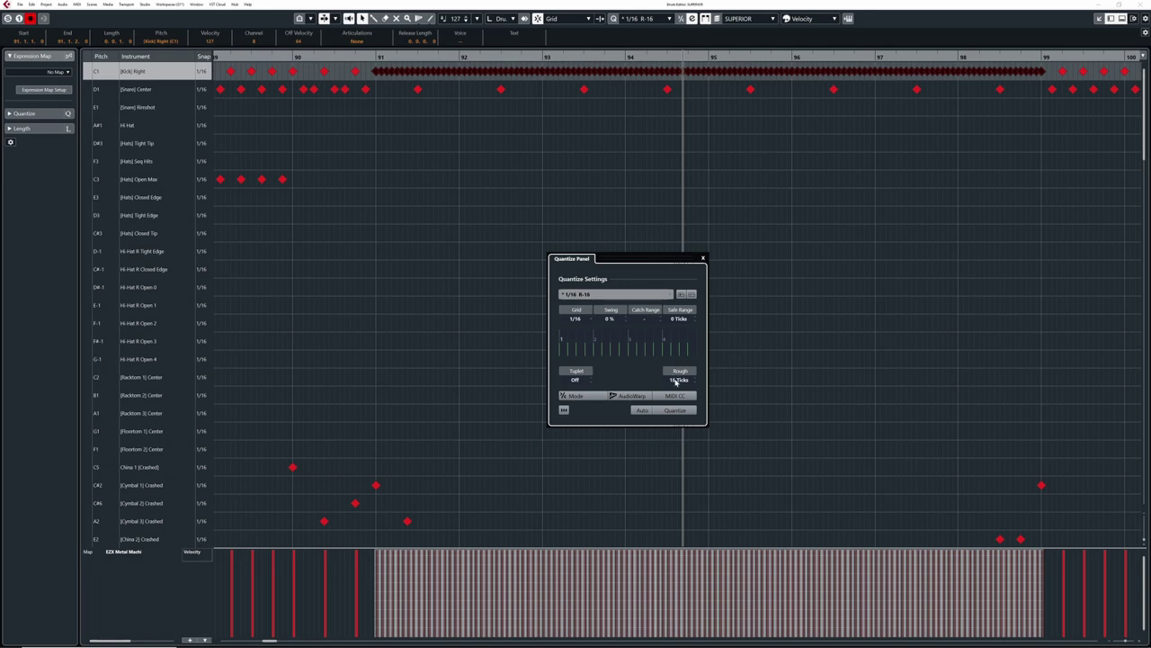
double_click(377, 57)
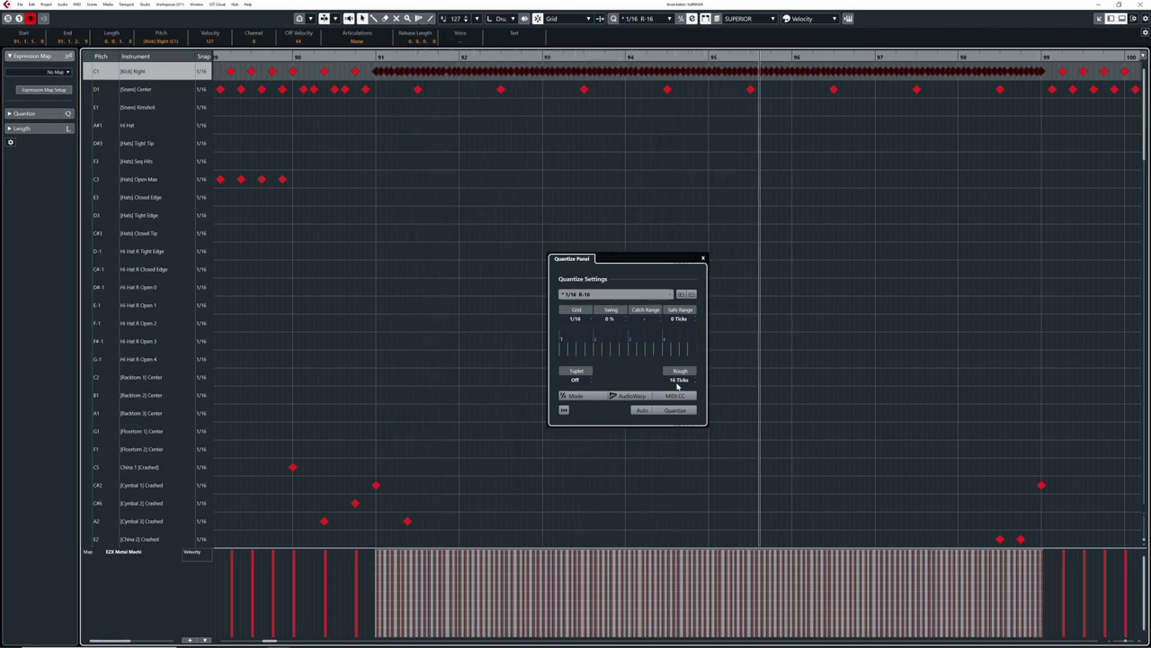
key(space)
drag(679, 385, 681, 453)
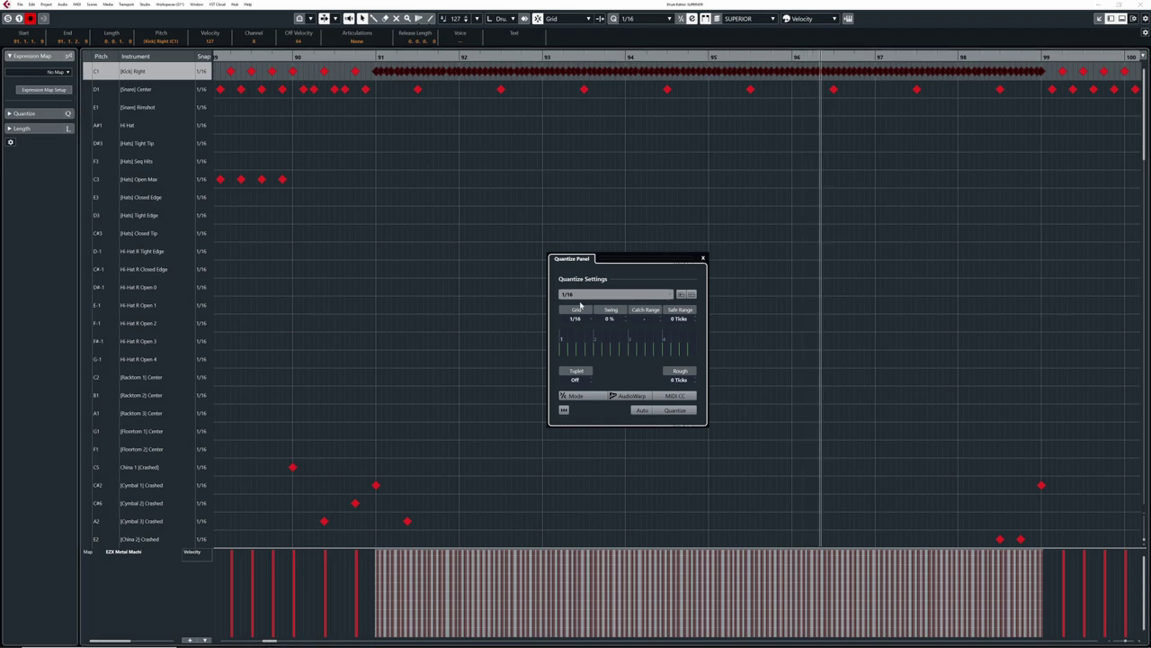
click(376, 57)
key(space)
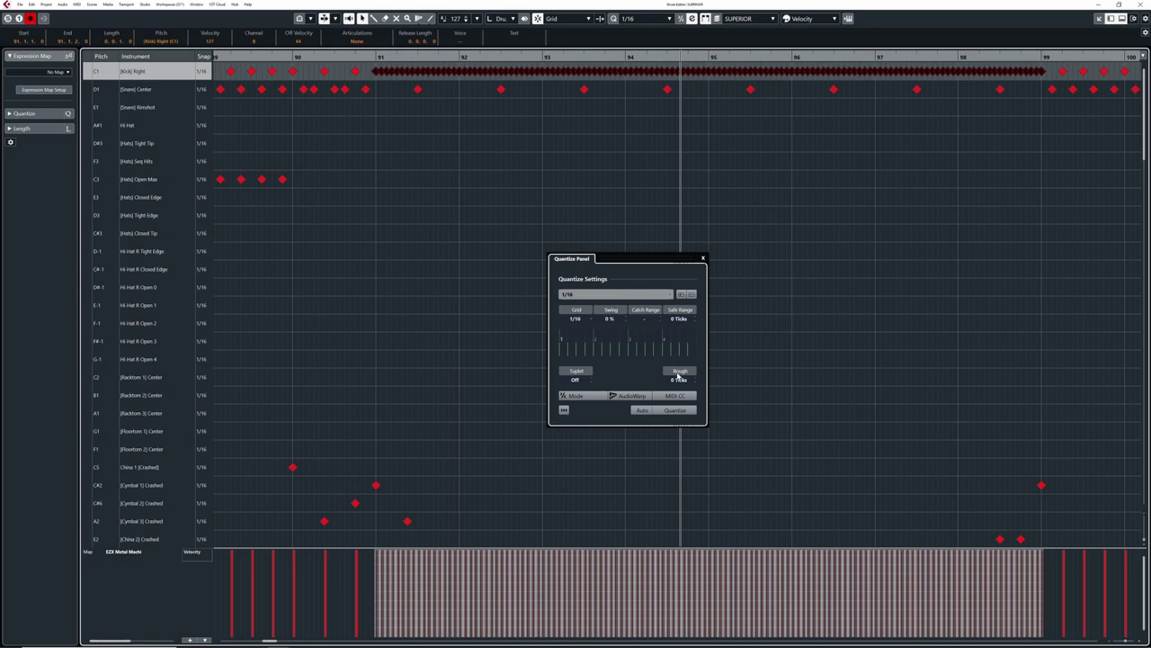
Step: Try quantize roughness values of 20 and 17 ticks on the kick roll and restart playback from bar 91
scroll(681, 382, up, 1)
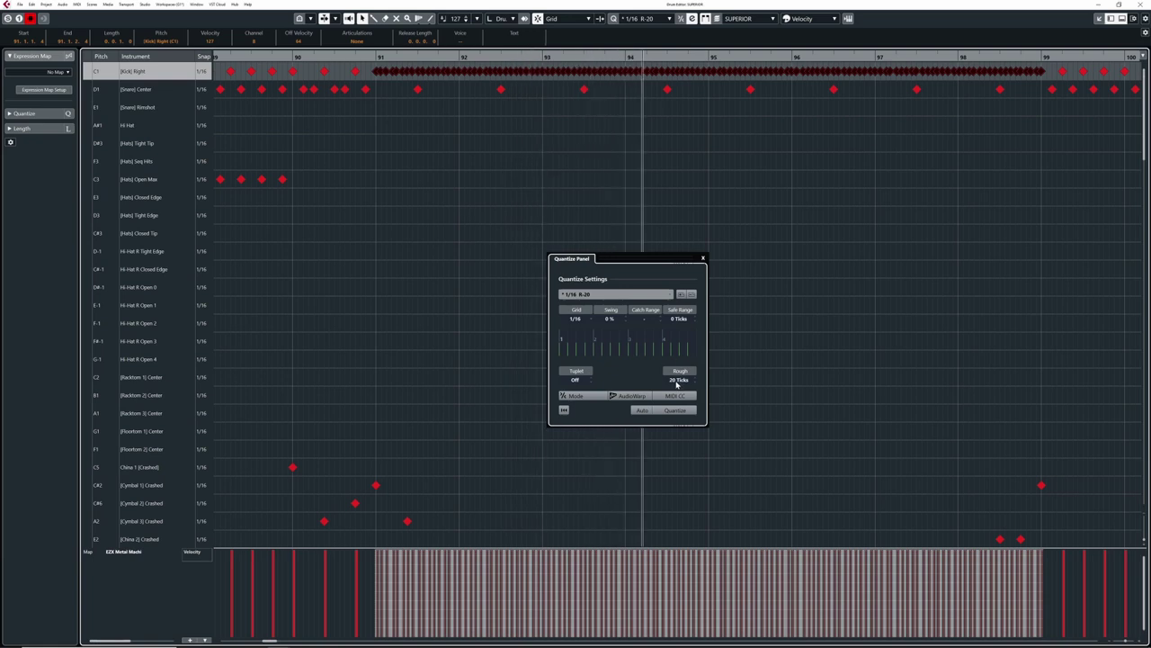
scroll(677, 382, down, 2)
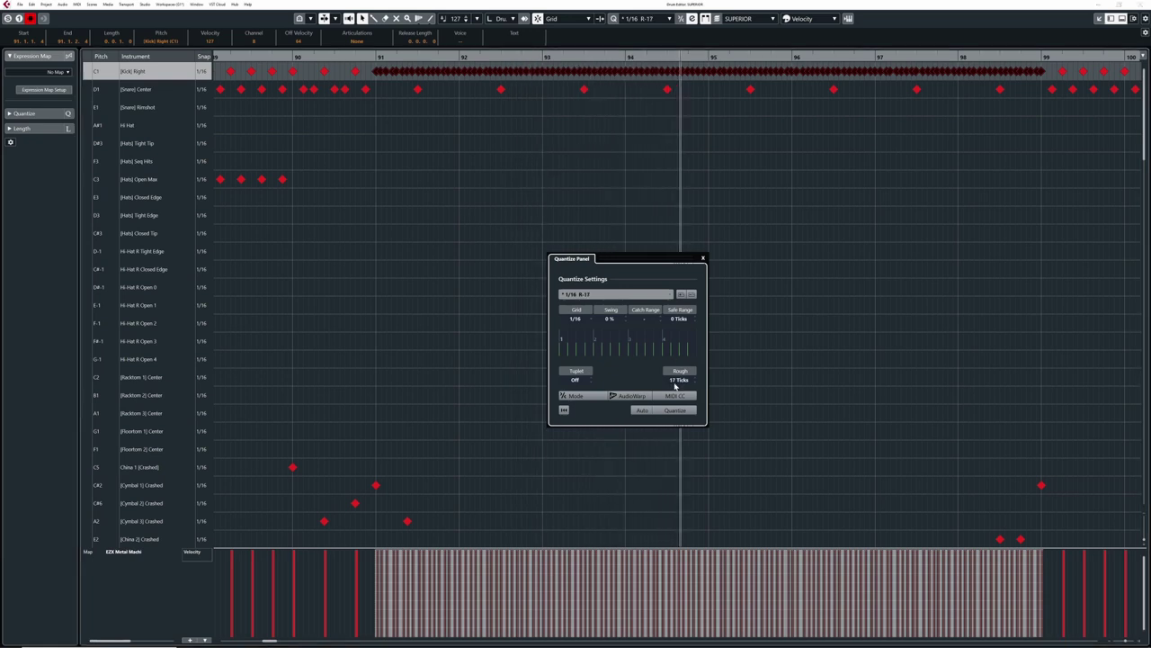
click(375, 57)
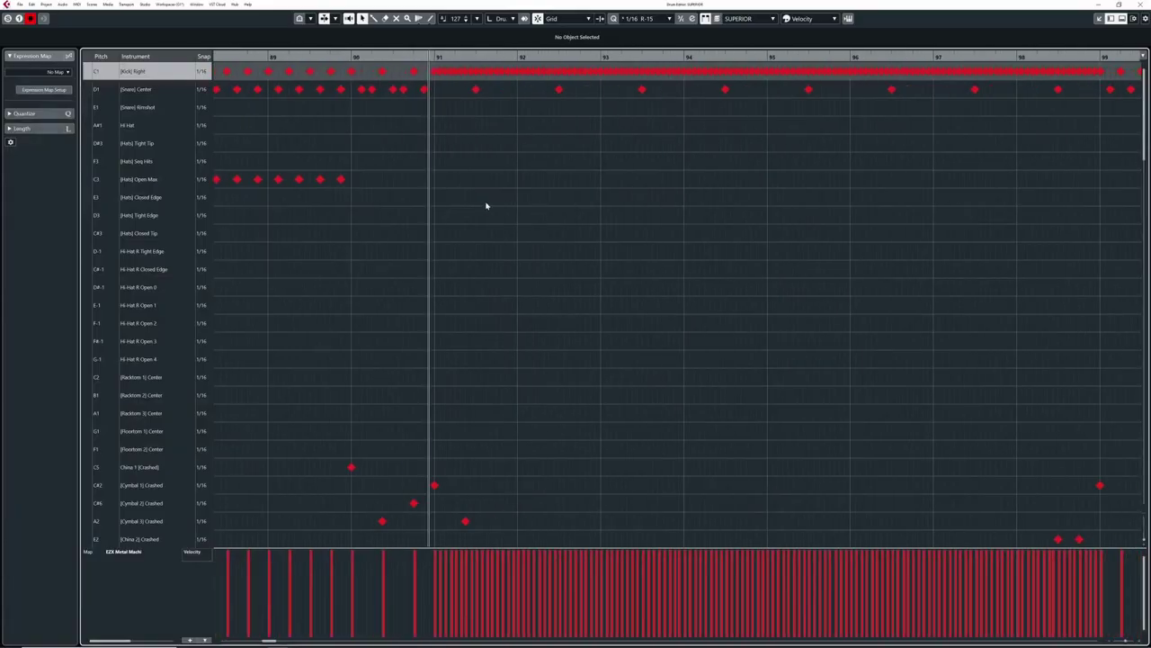
Step: Reselect the kick hits in bars 91 to 98 and open the Quantize Panel
scroll(496, 208, right, 3)
scroll(584, 209, left, 5)
scroll(586, 244, down, 2)
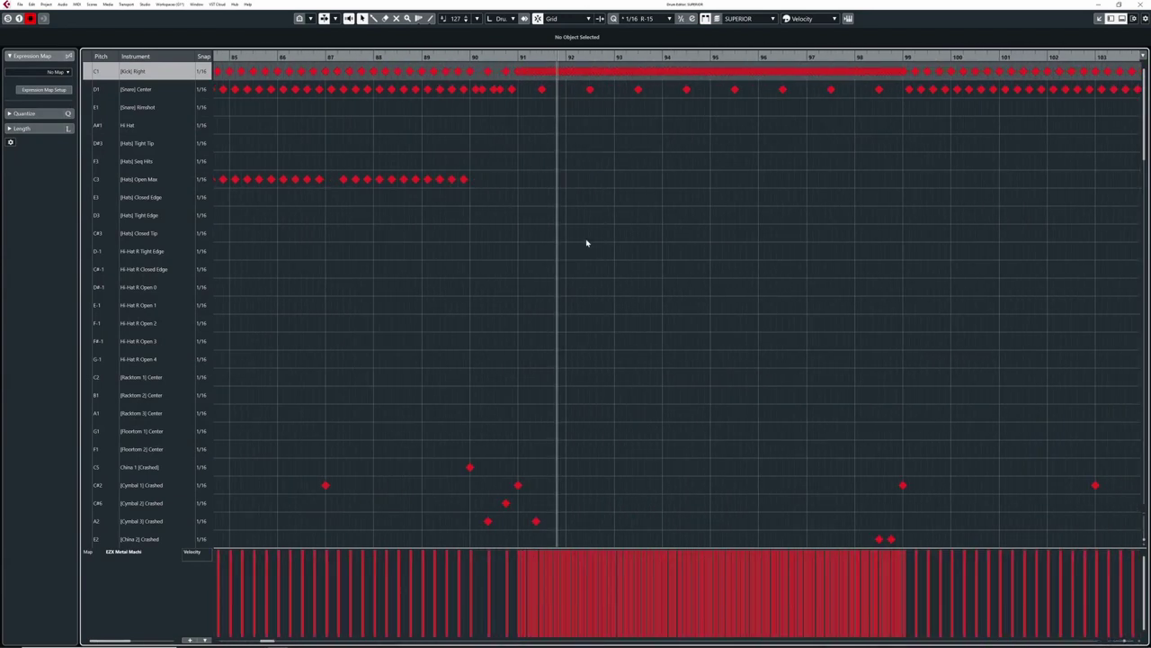
drag(486, 77, 860, 69)
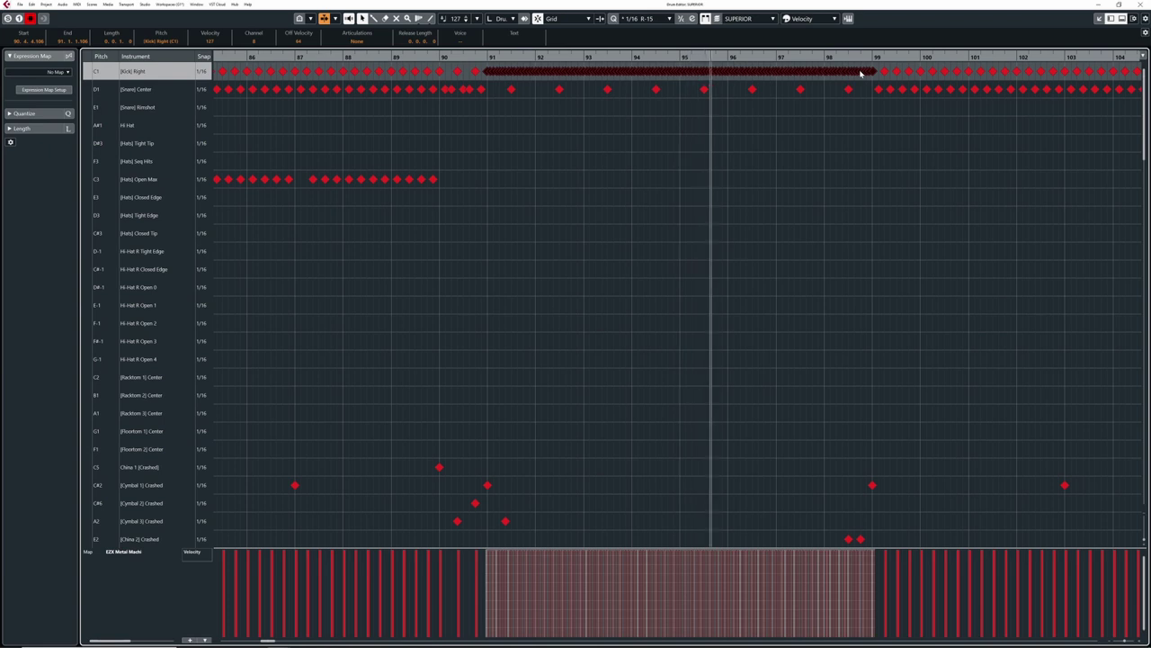
key(ctrl+q)
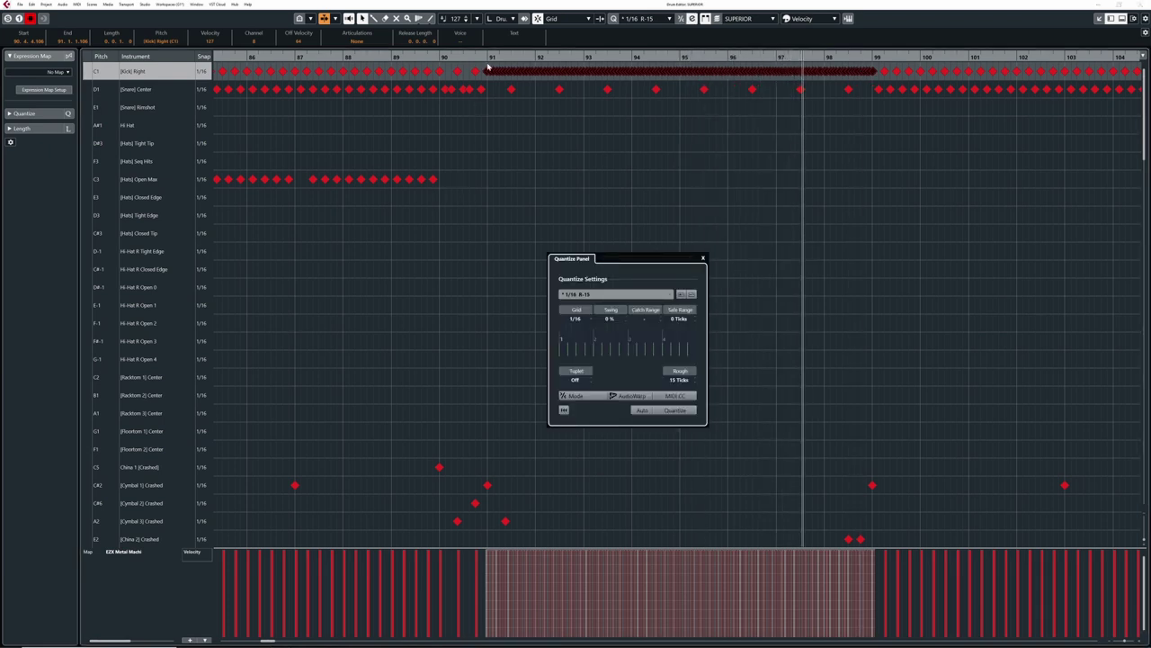
Step: Quantize the selected kick roll at 1/16 with 0 ticks of roughness, followed by 15 ticks, to compare the two feels
scroll(680, 381, down, 1)
click(674, 416)
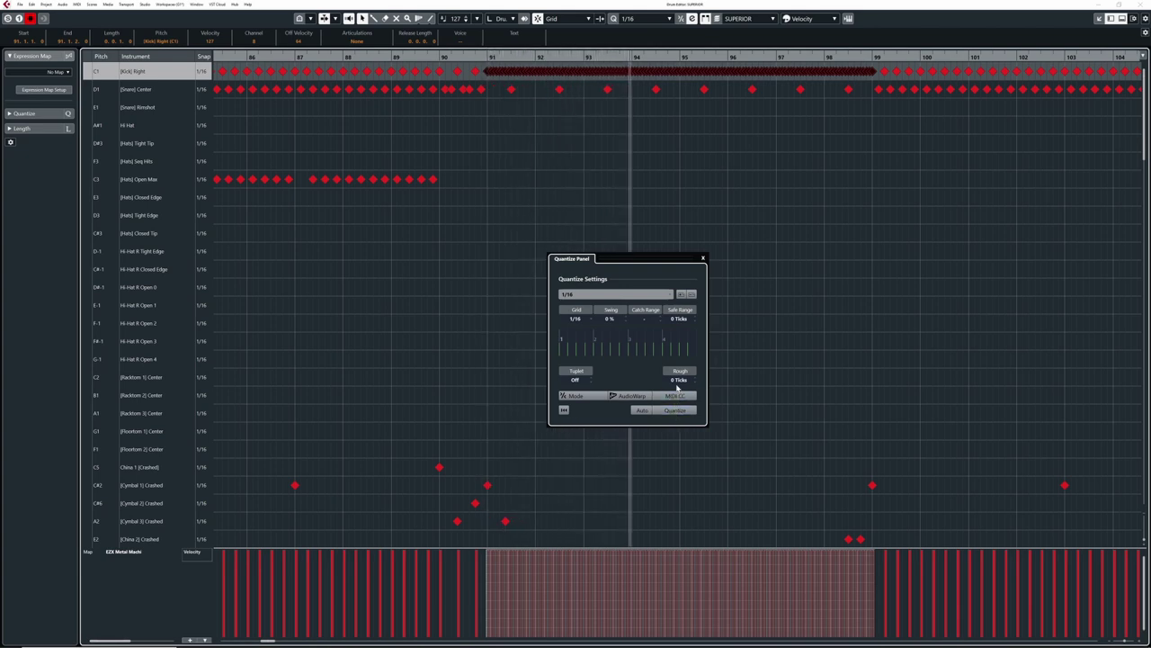
scroll(679, 379, down, 6)
click(674, 410)
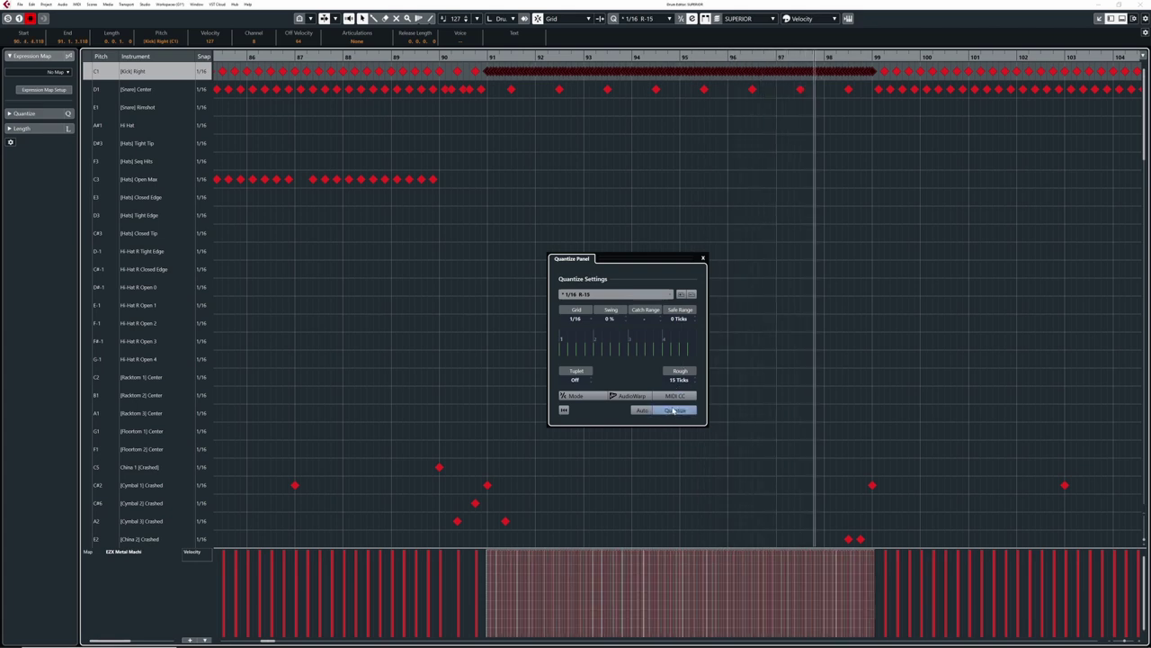
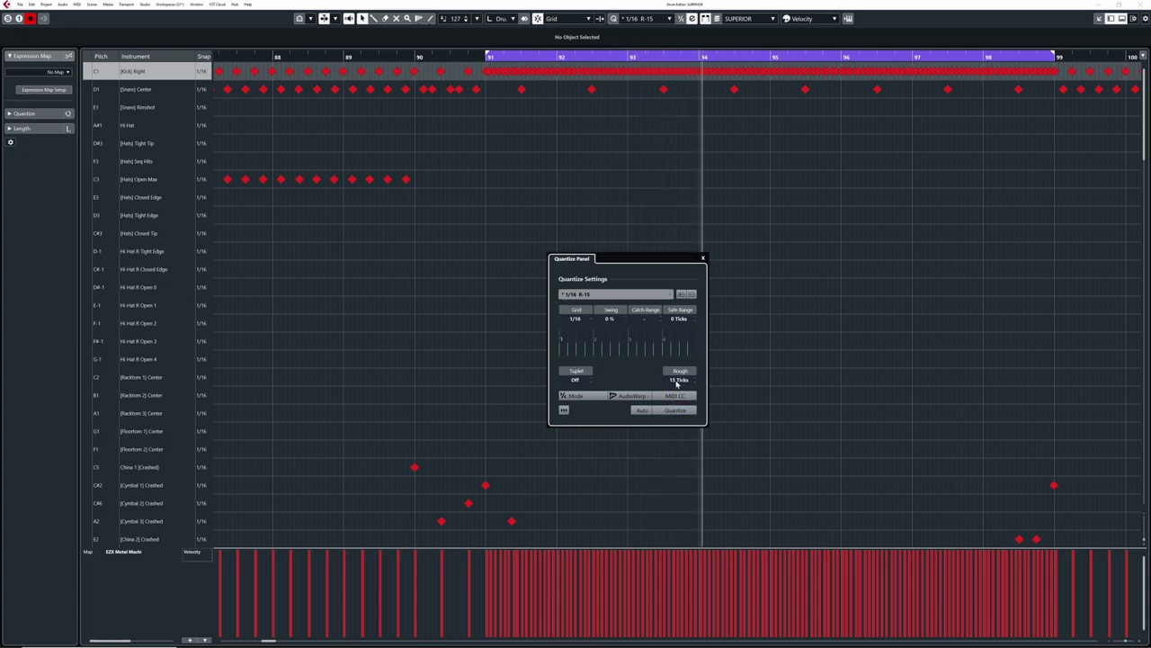
Step: Quantize the notes to 1/16 with 0 ticks of roughness, then raise the roughness to 11 ticks
drag(676, 384, 674, 429)
click(673, 411)
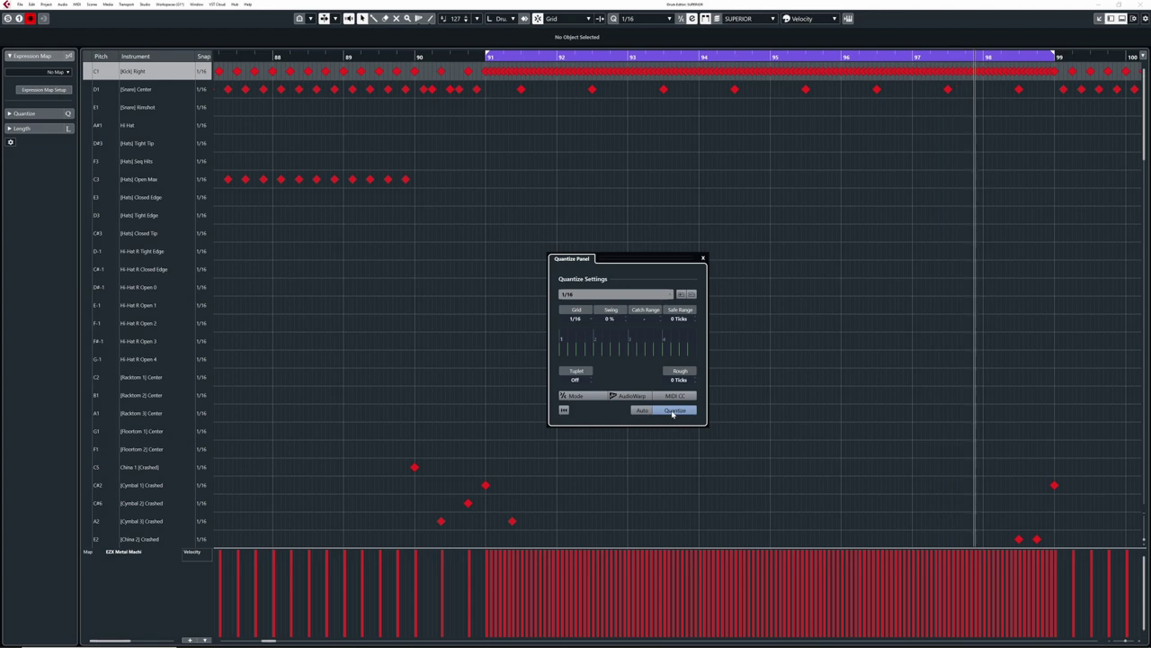
scroll(679, 378, up, 8)
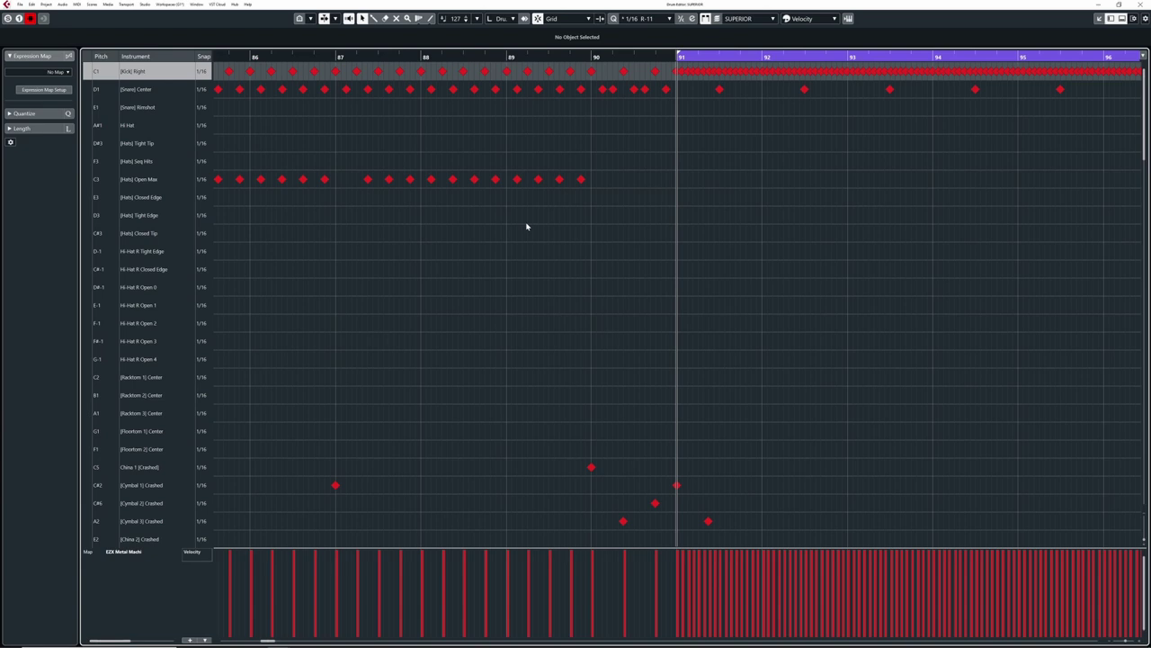
Step: Replace the kick and snare parts in bars 91 to 98 with a blast beat of continuous 1/8 kicks and alternating snare hits
scroll(638, 244, right, 5)
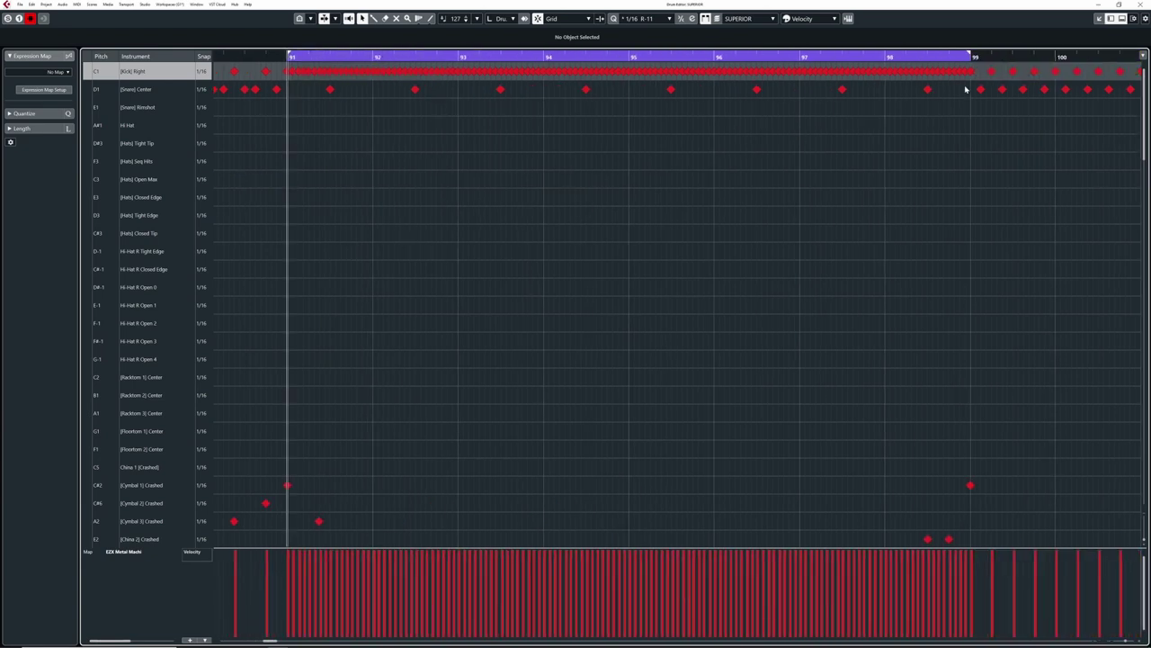
drag(945, 73, 367, 41)
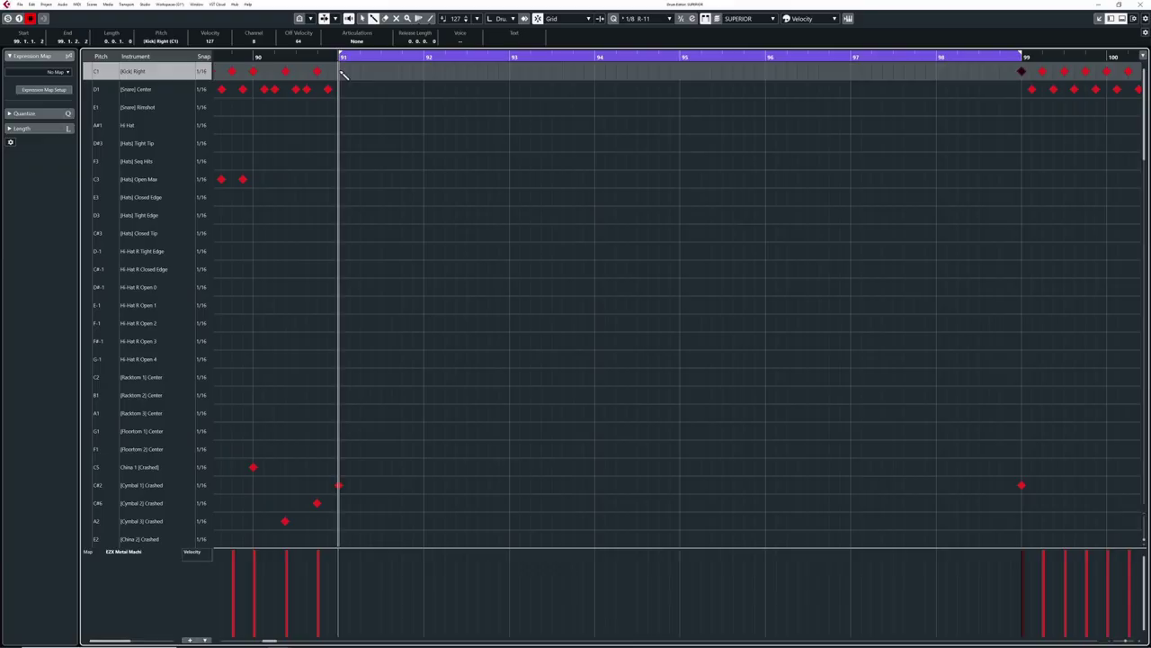
mouse_move(342, 72)
mouse_down()
mouse_move(992, 72)
mouse_move(470, 85)
mouse_move(347, 64)
mouse_move(347, 91)
mouse_up()
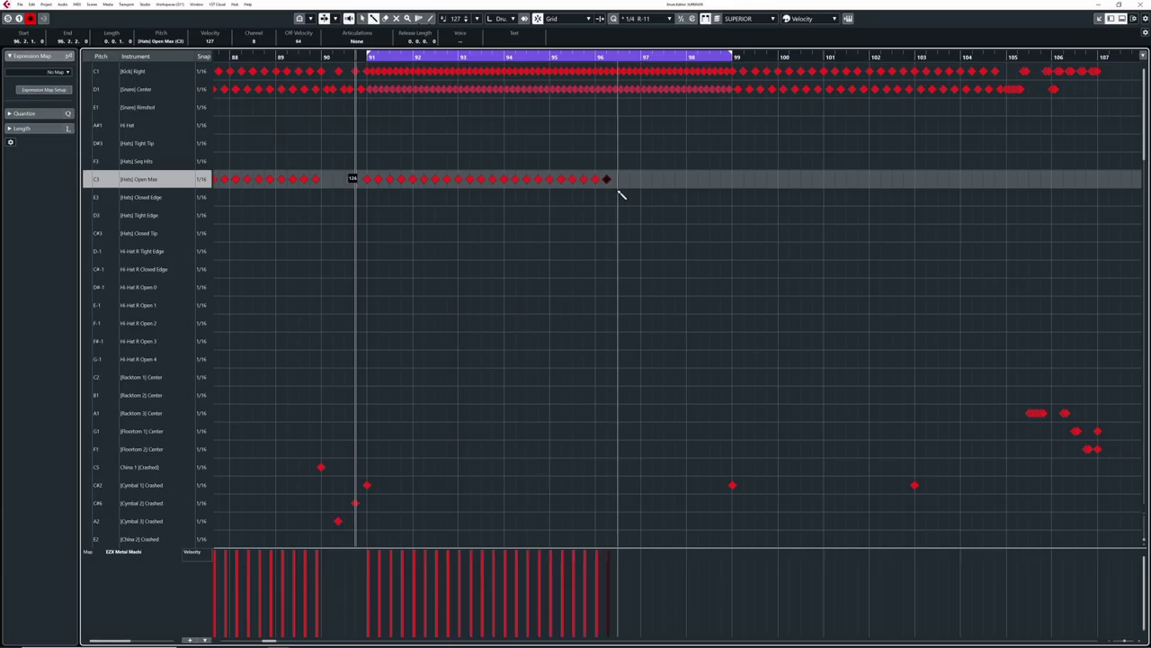
Step: Fill the open hi-hat lane with quarter-note hits through the end of bar 98, select them for playback and deselect them
drag(619, 191, 723, 189)
click(617, 225)
drag(761, 154, 348, 217)
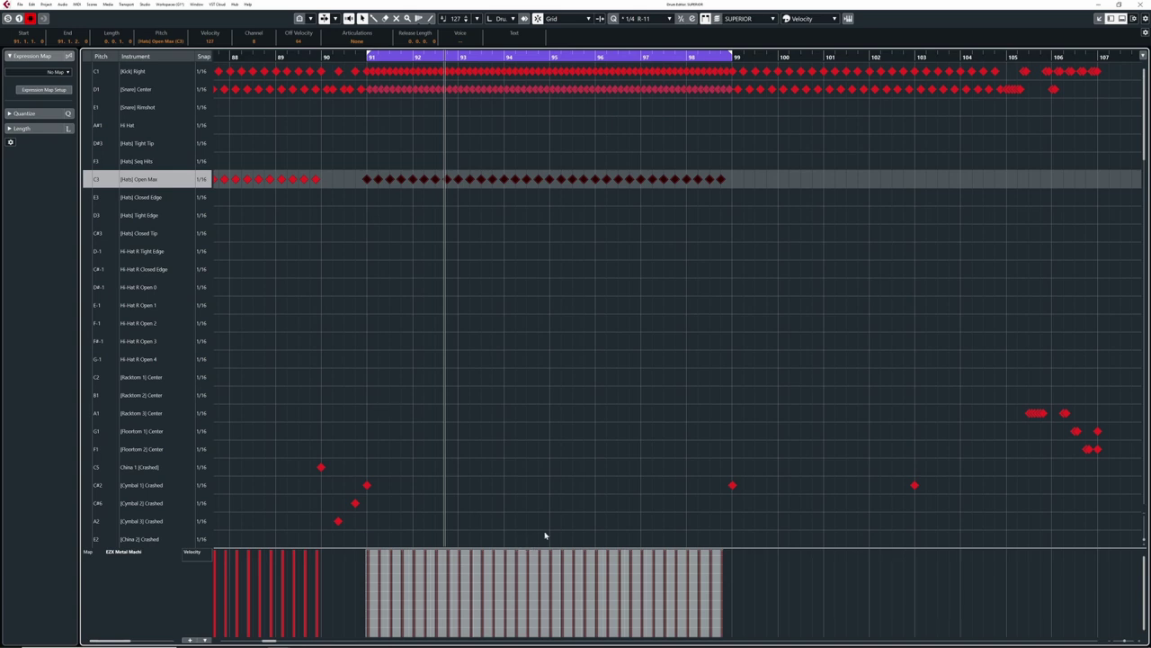
click(430, 298)
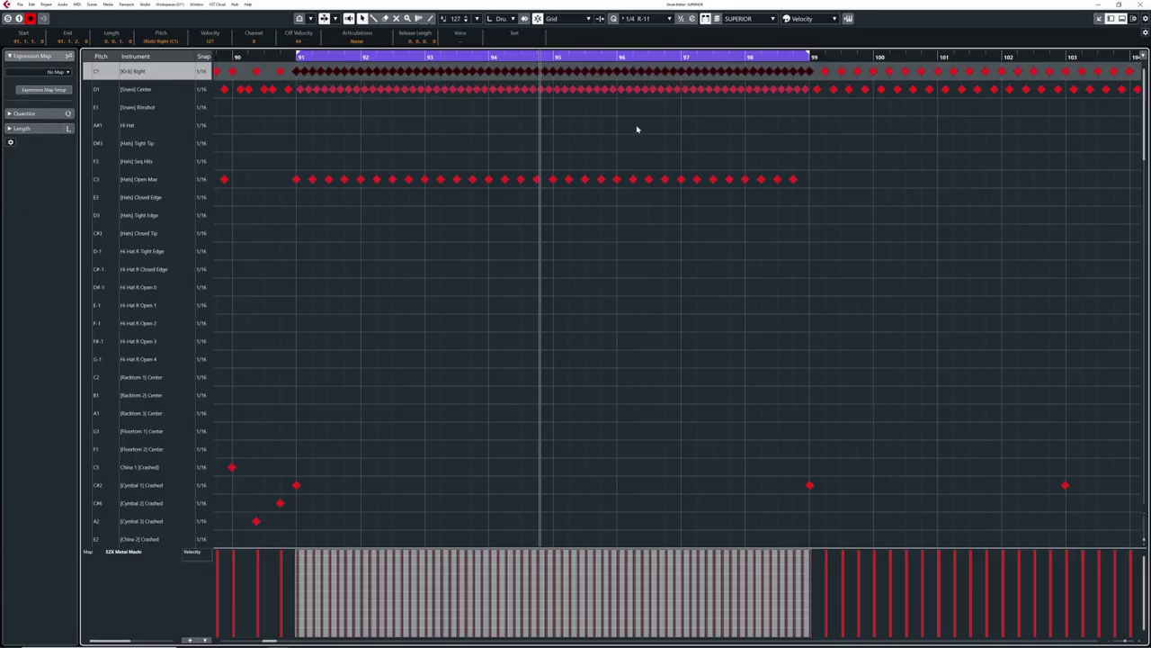
Step: Quantize the kicks and snares in bars 91 to 98 with 5, 21 and 12 ticks of roughness to compare the feels
drag(297, 57, 980, 69)
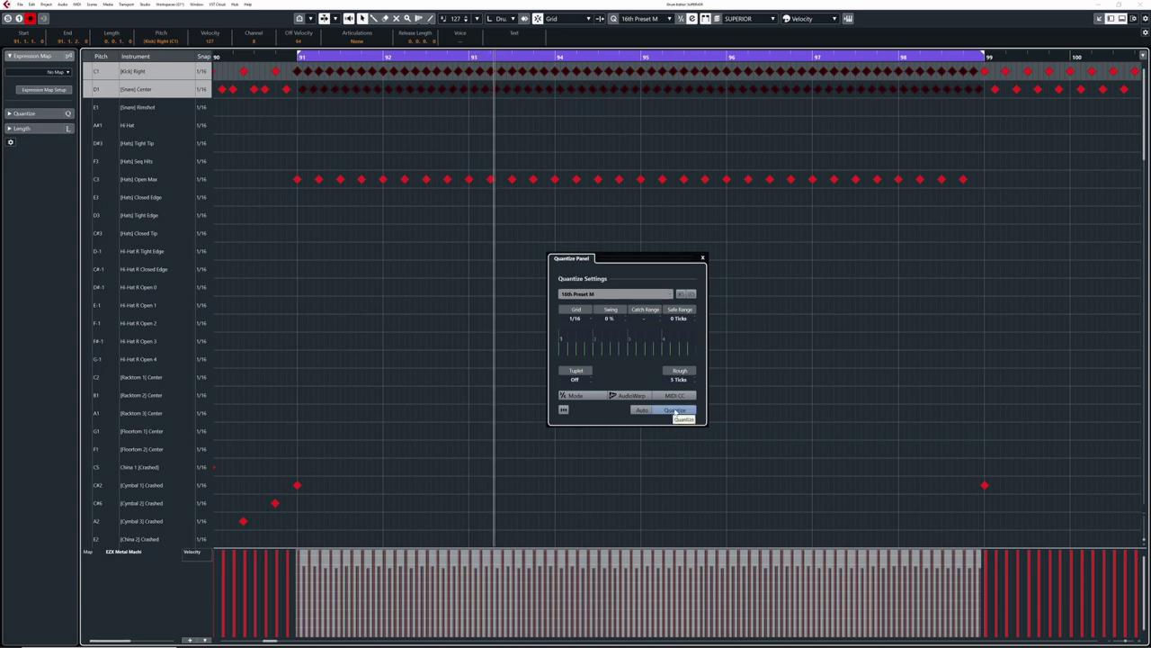
click(676, 412)
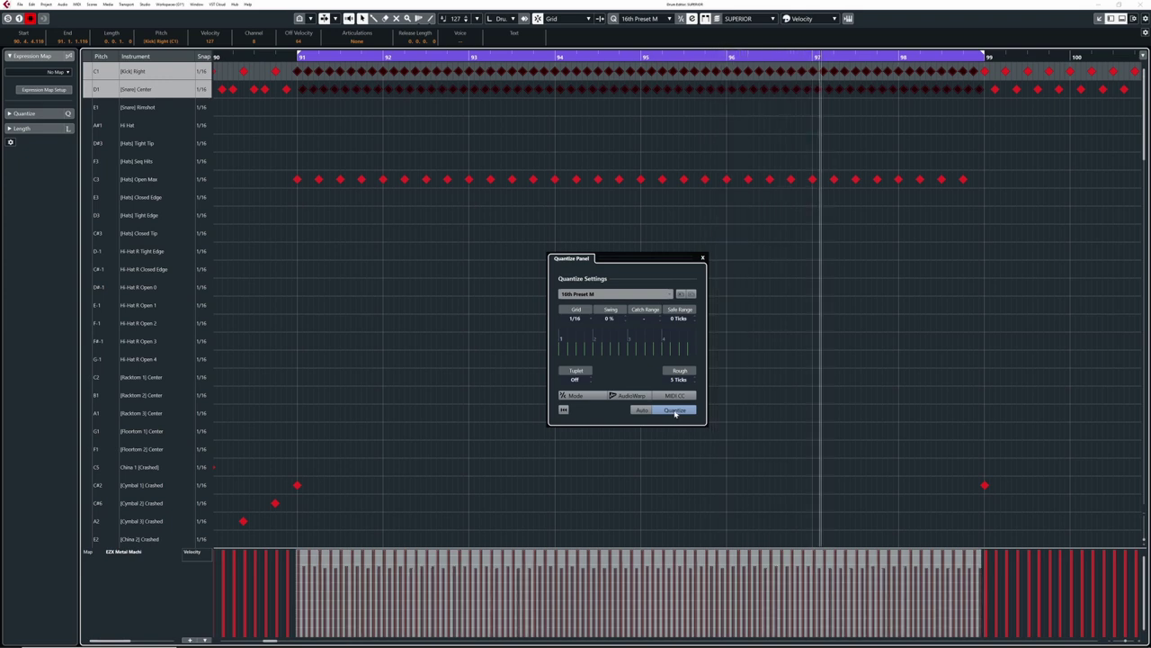
scroll(679, 380, up, 10)
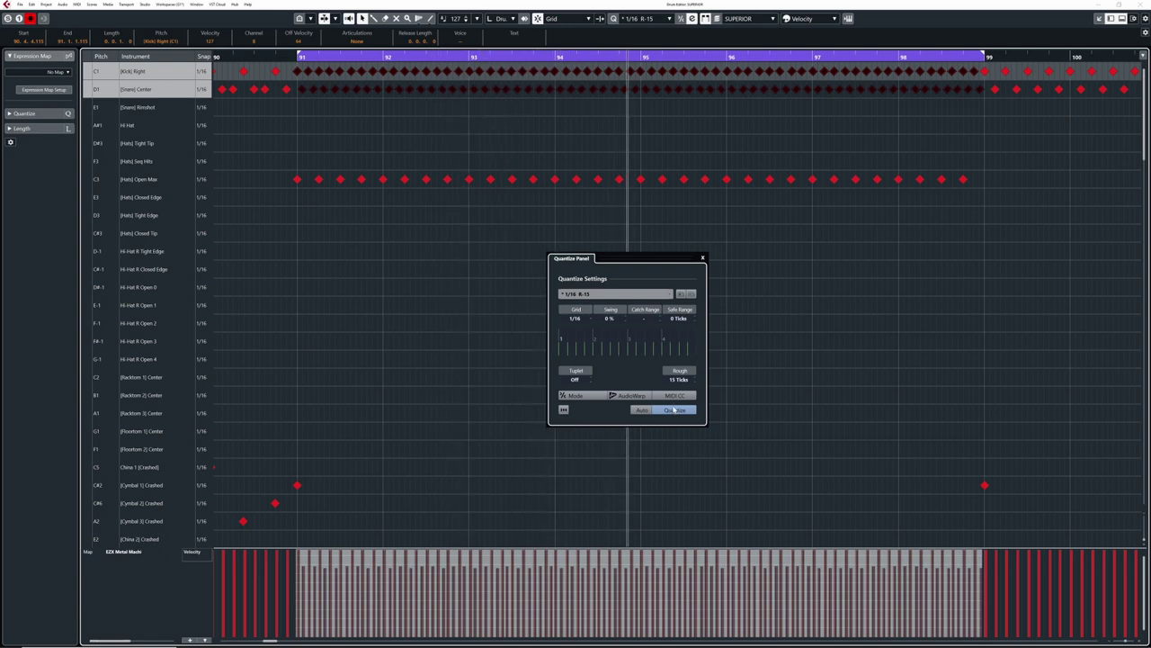
scroll(680, 378, up, 6)
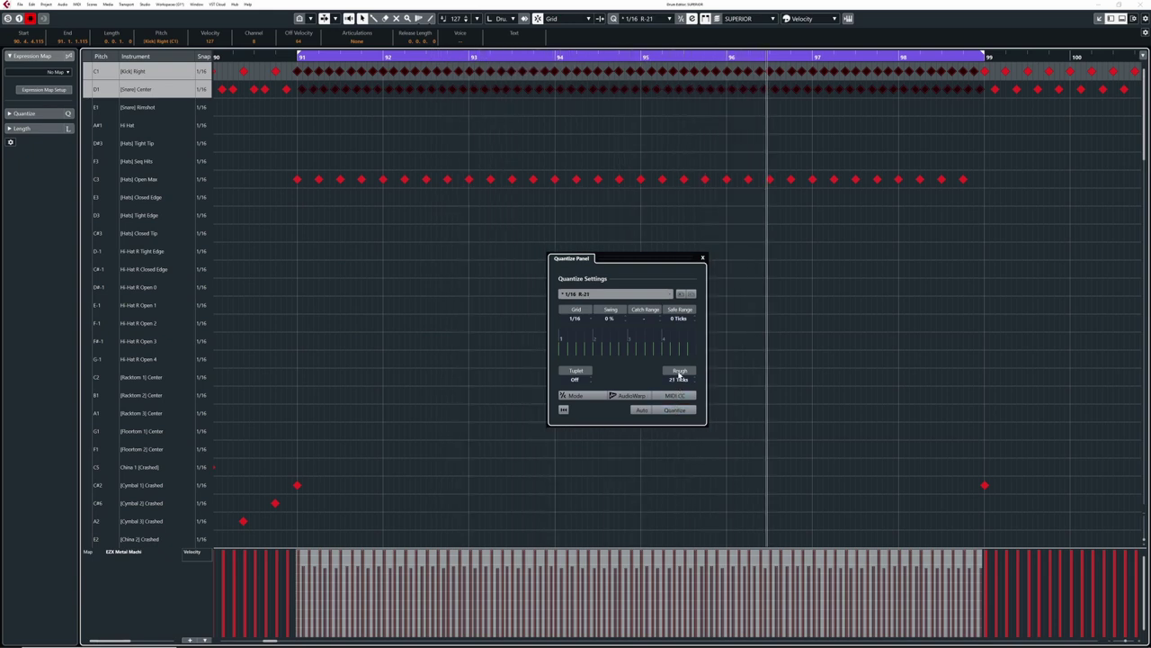
click(676, 409)
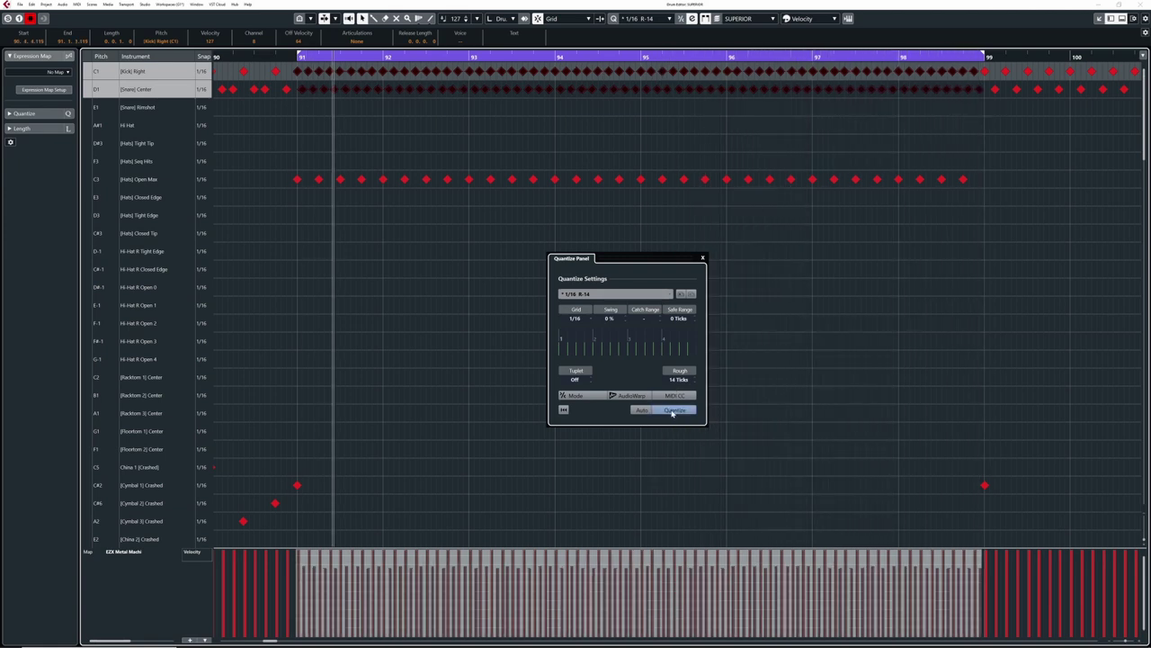
scroll(678, 379, down, 4)
click(675, 410)
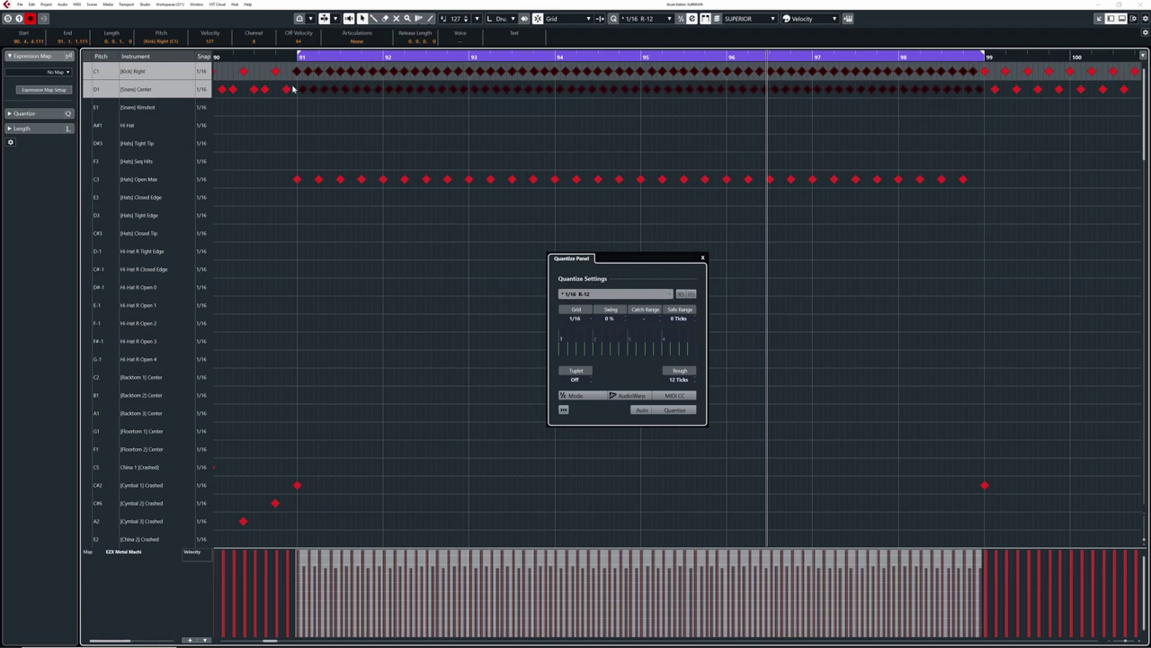
Step: Play the blast beat from bar 91, compare 0 with 14 ticks of roughness, and close the Quantize Panel
click(296, 56)
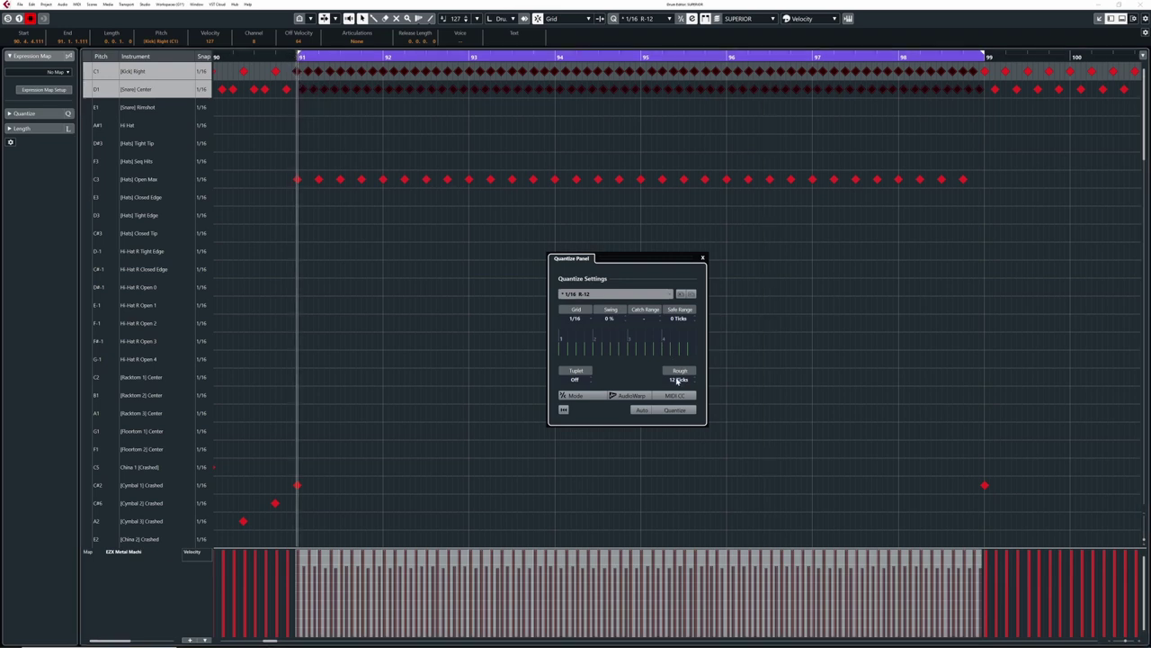
key(space)
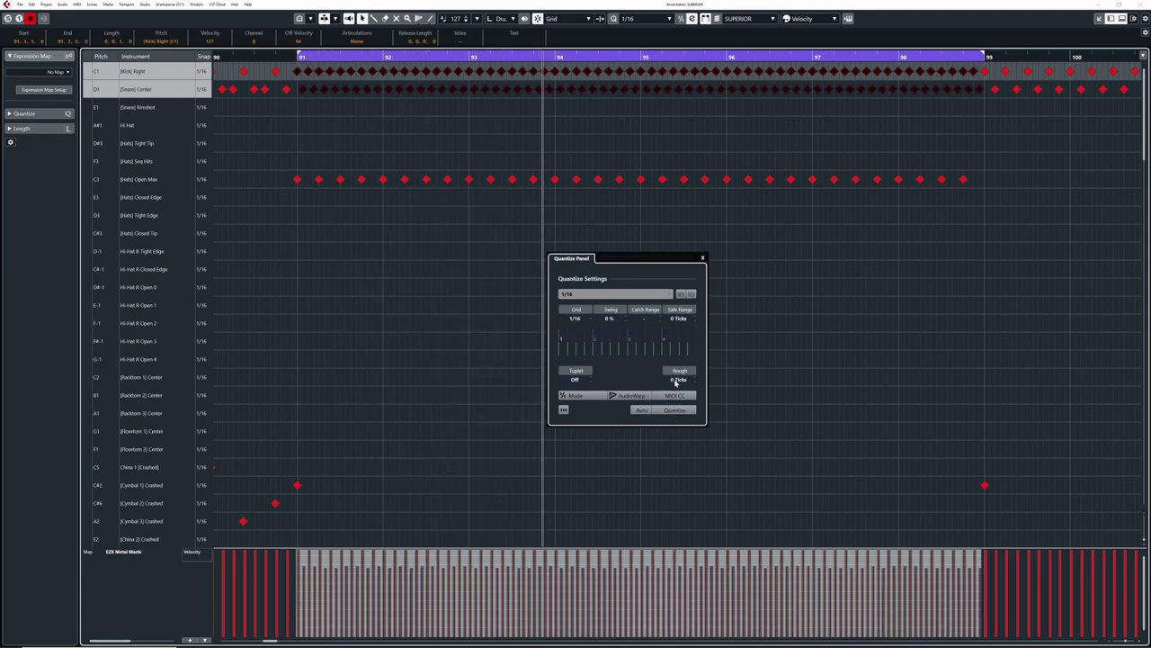
scroll(679, 376, up, 5)
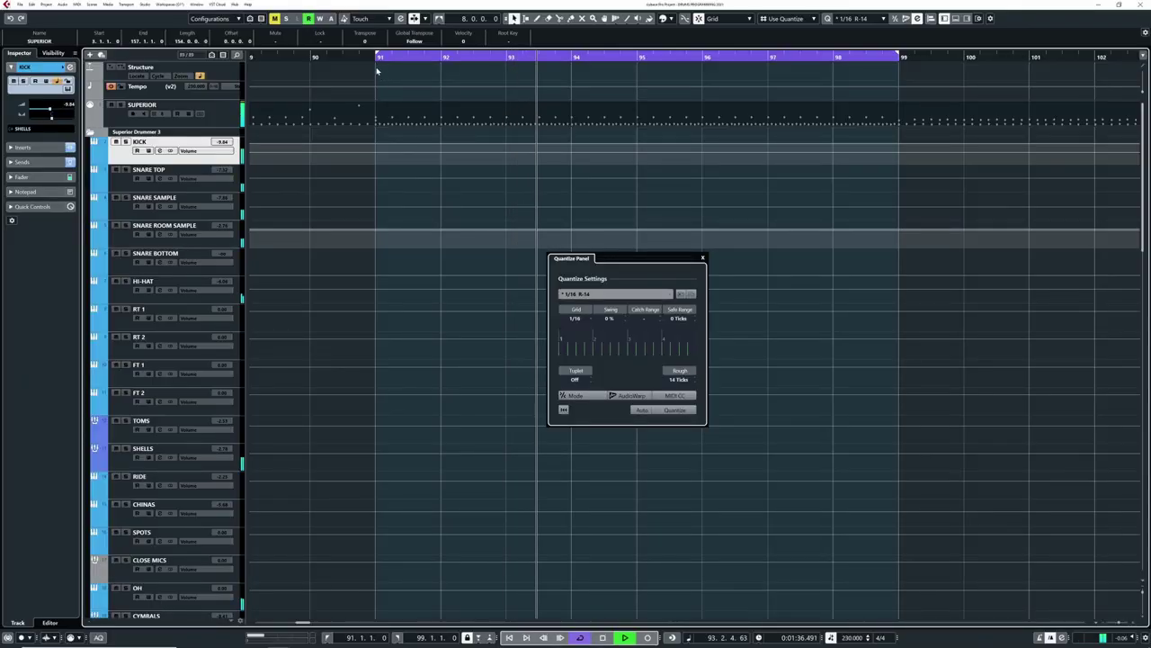
drag(250, 57, 317, 82)
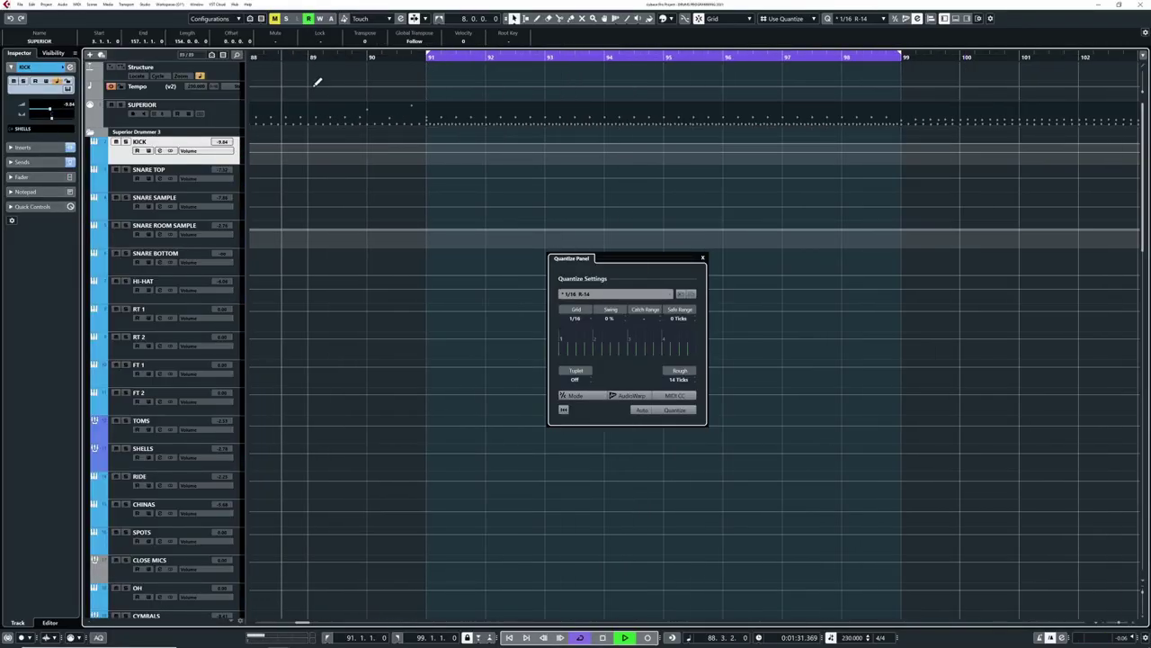
click(702, 257)
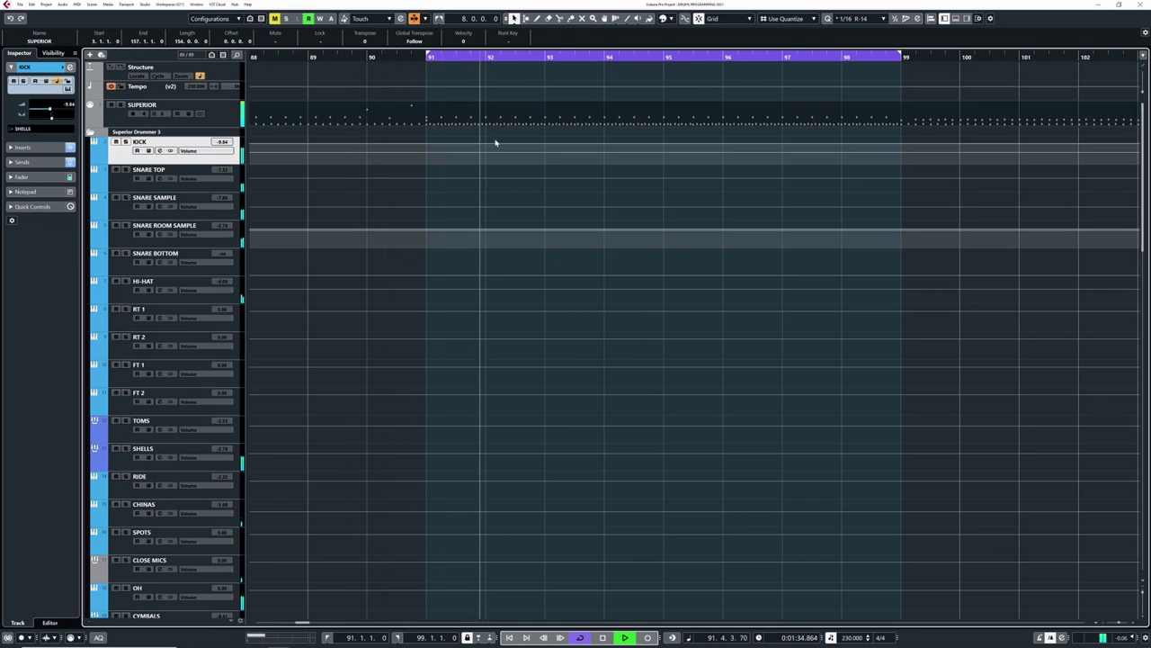
Step: Open the key command settings and examine which shortcuts are assigned to the Set Quantize commands
key(ctrl+e)
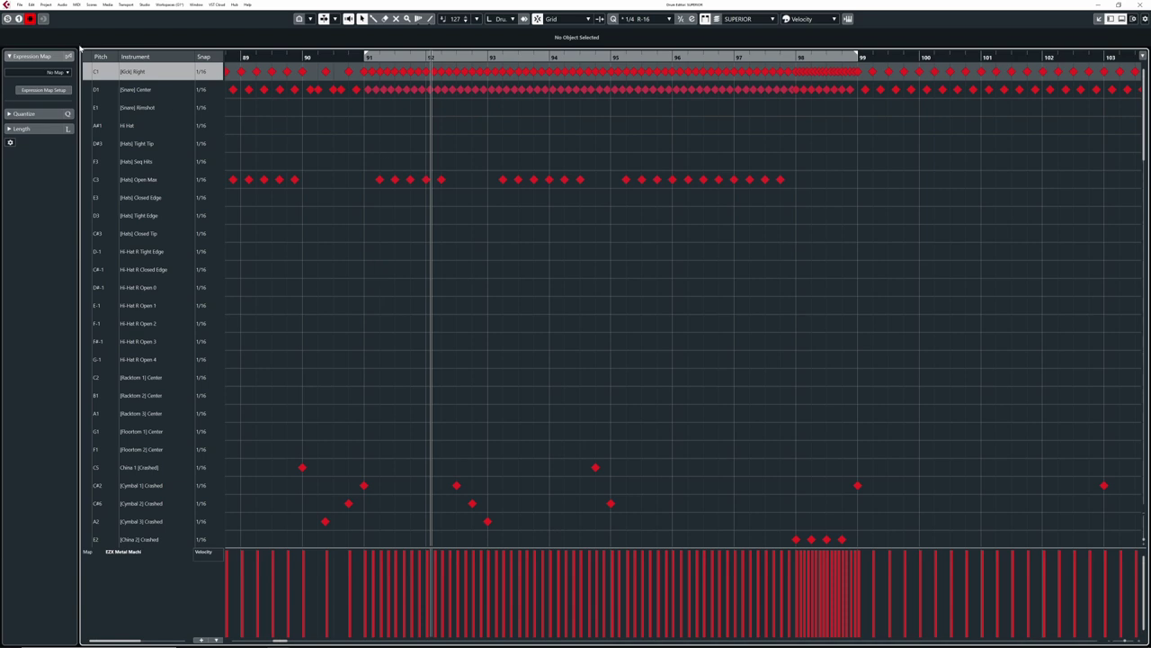
click(31, 4)
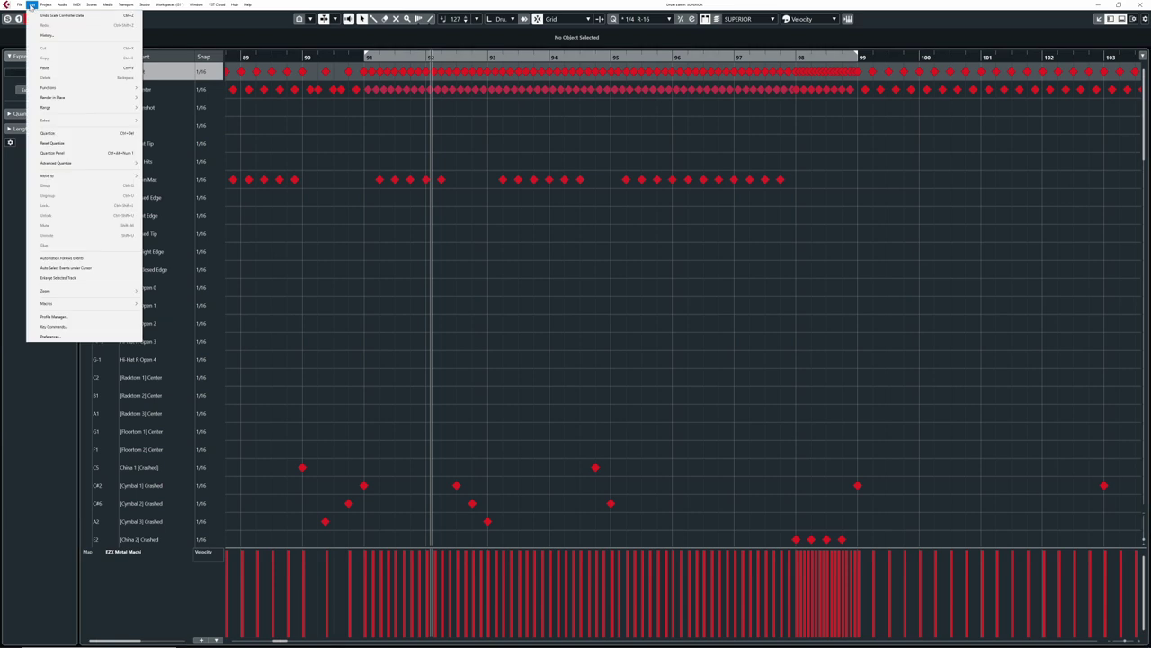
click(75, 326)
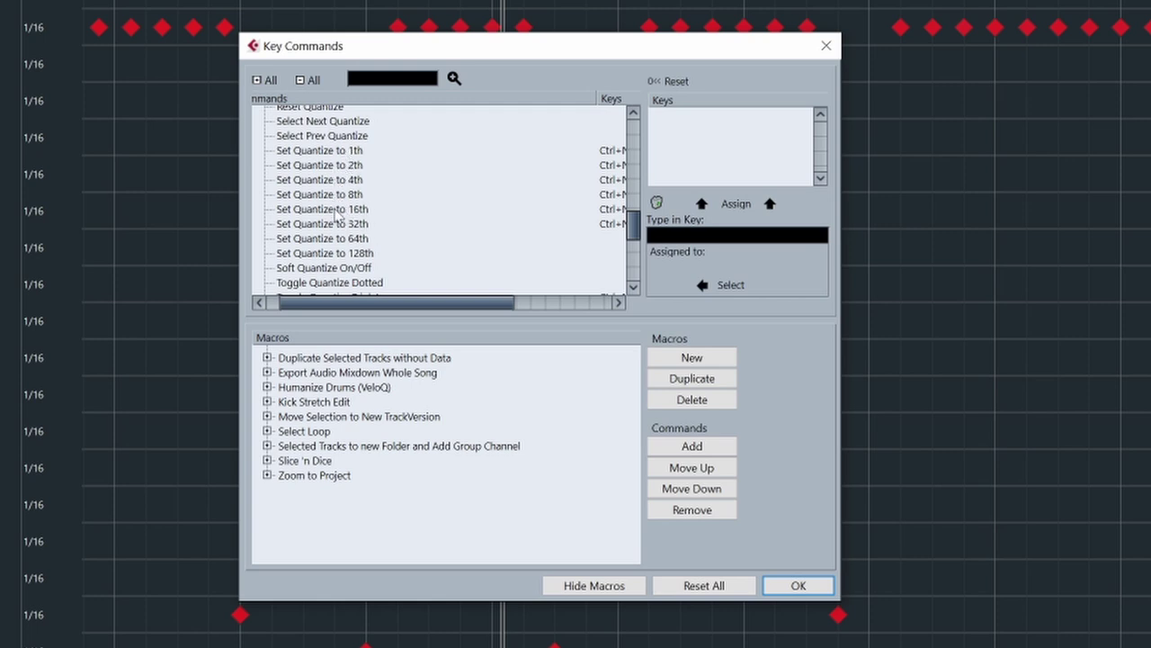
scroll(333, 205, right, 1)
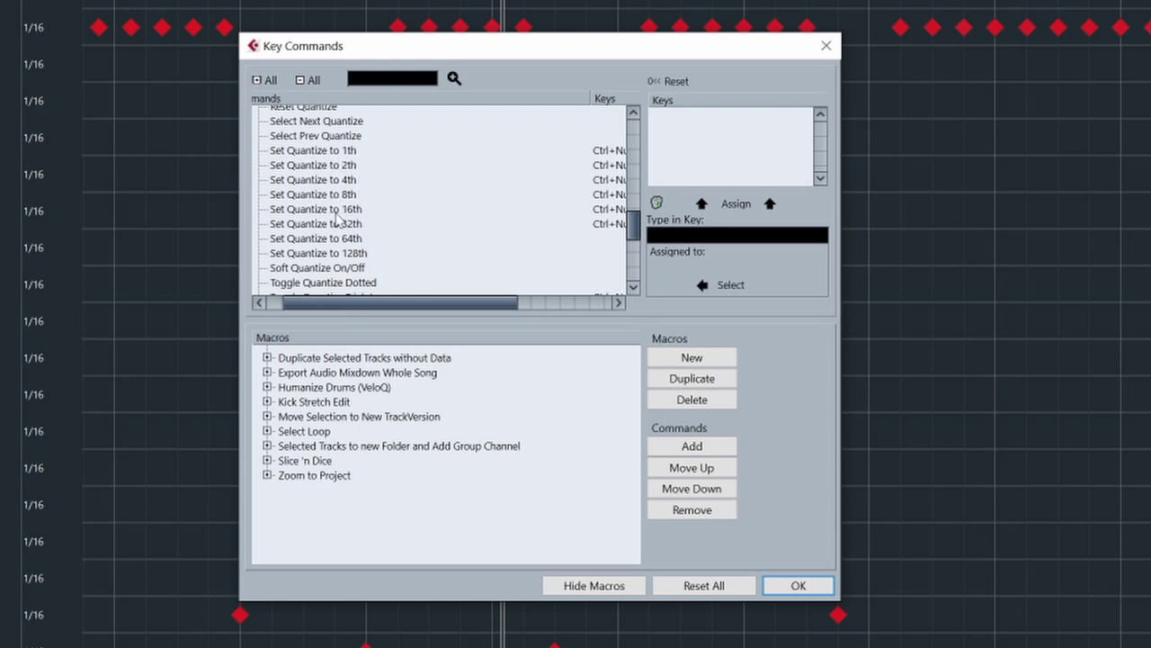
scroll(470, 298, right, 3)
scroll(470, 298, left, 3)
scroll(390, 204, right, 3)
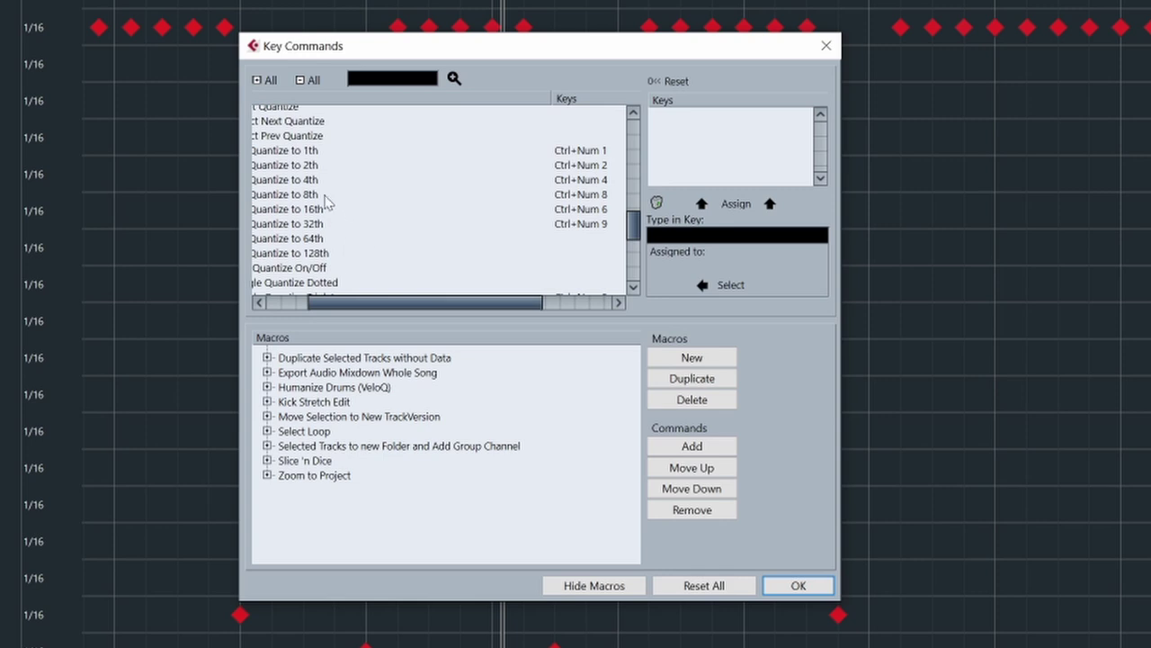
drag(389, 306, 428, 306)
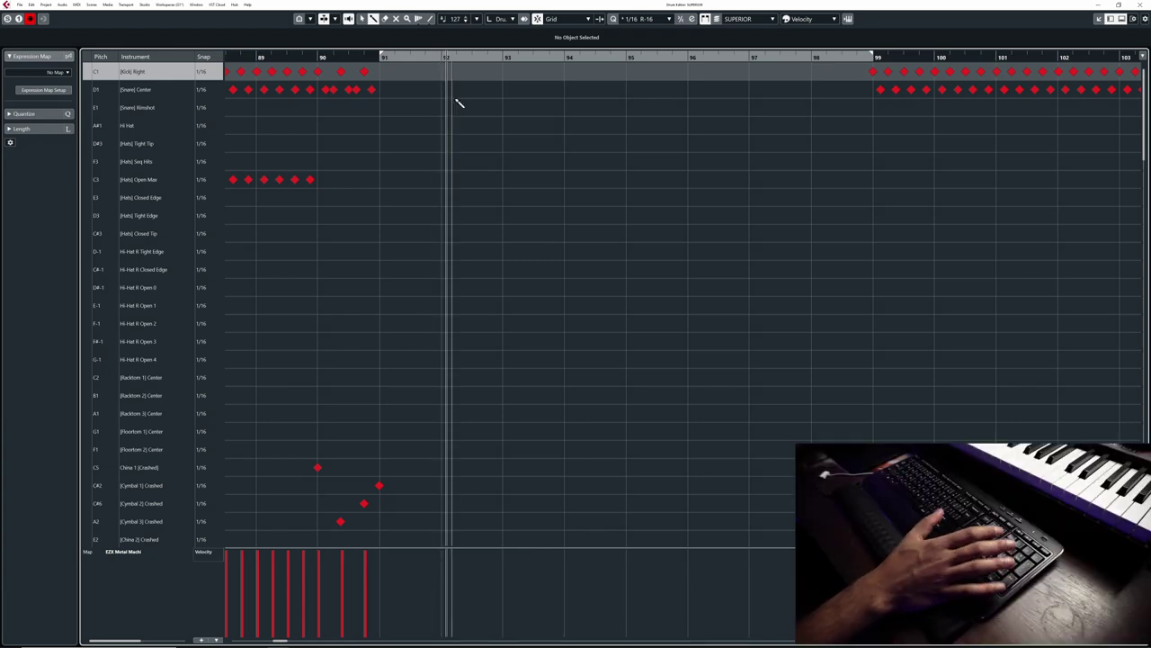
Step: Draw continuous 1/16 kicks through bars 91 to 98, add a snare hit on beat 3 of each bar, and play the pattern
drag(381, 72, 871, 72)
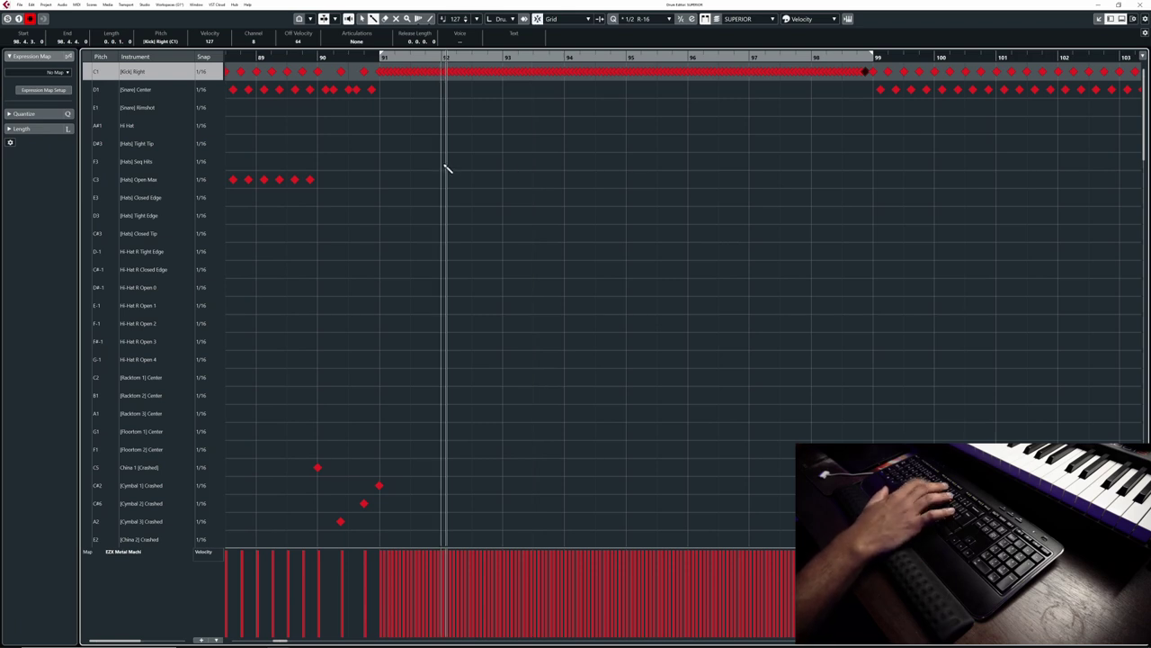
click(410, 89)
click(471, 89)
click(534, 89)
click(595, 89)
click(657, 89)
click(719, 89)
click(780, 89)
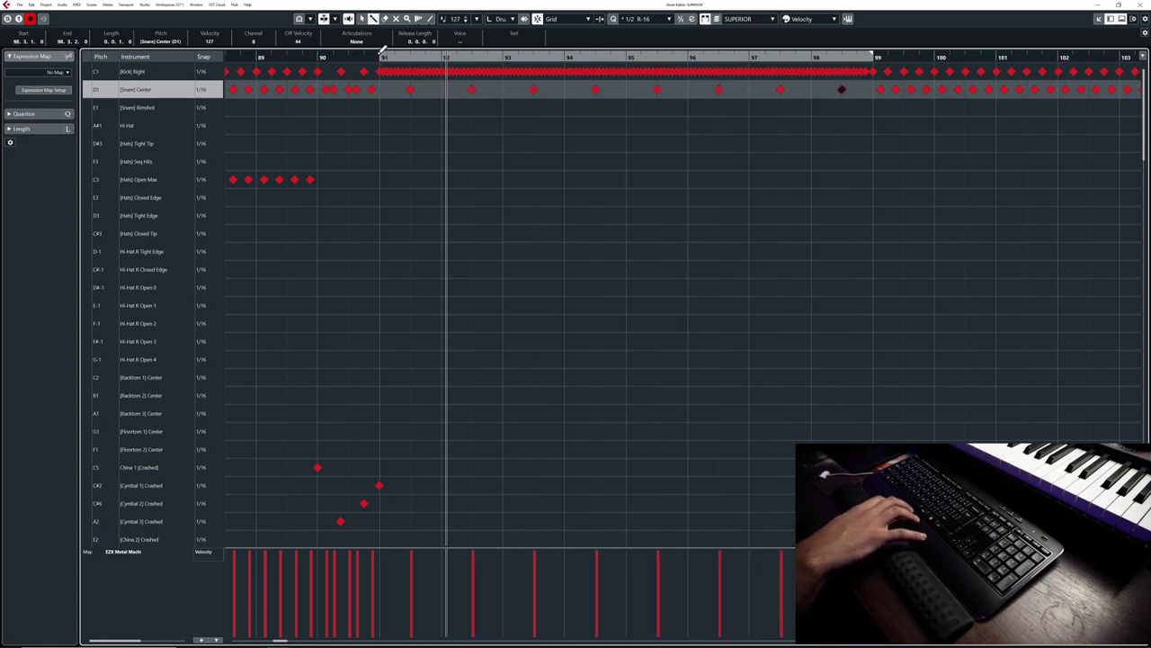
scroll(381, 72, up, 1)
key(space)
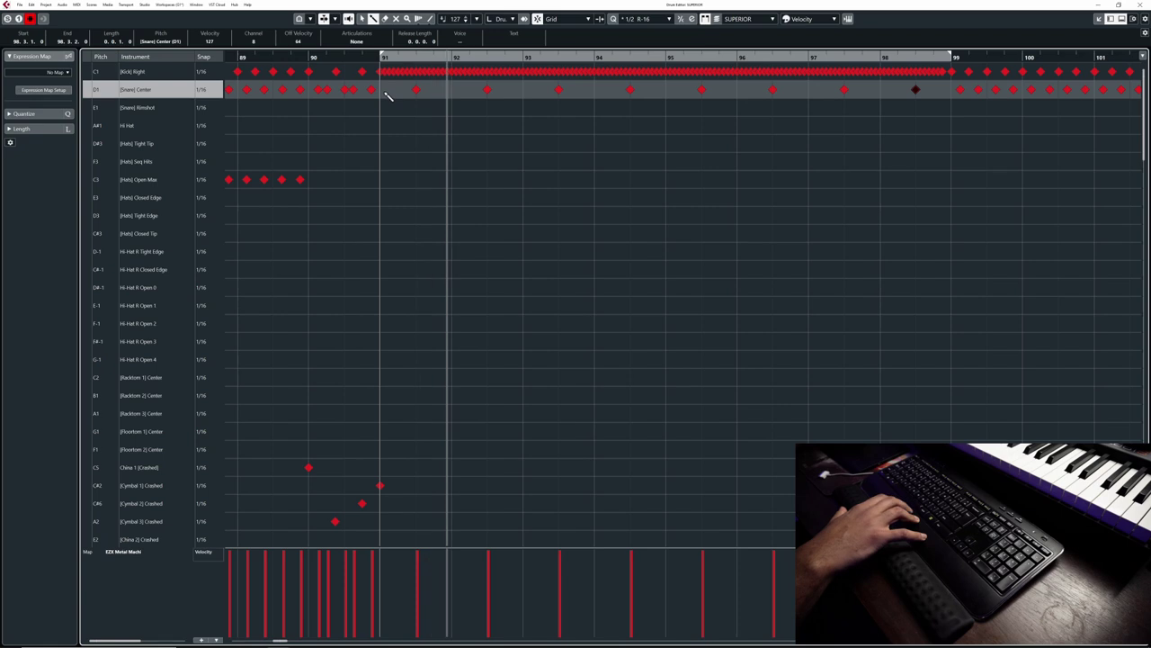
key(space)
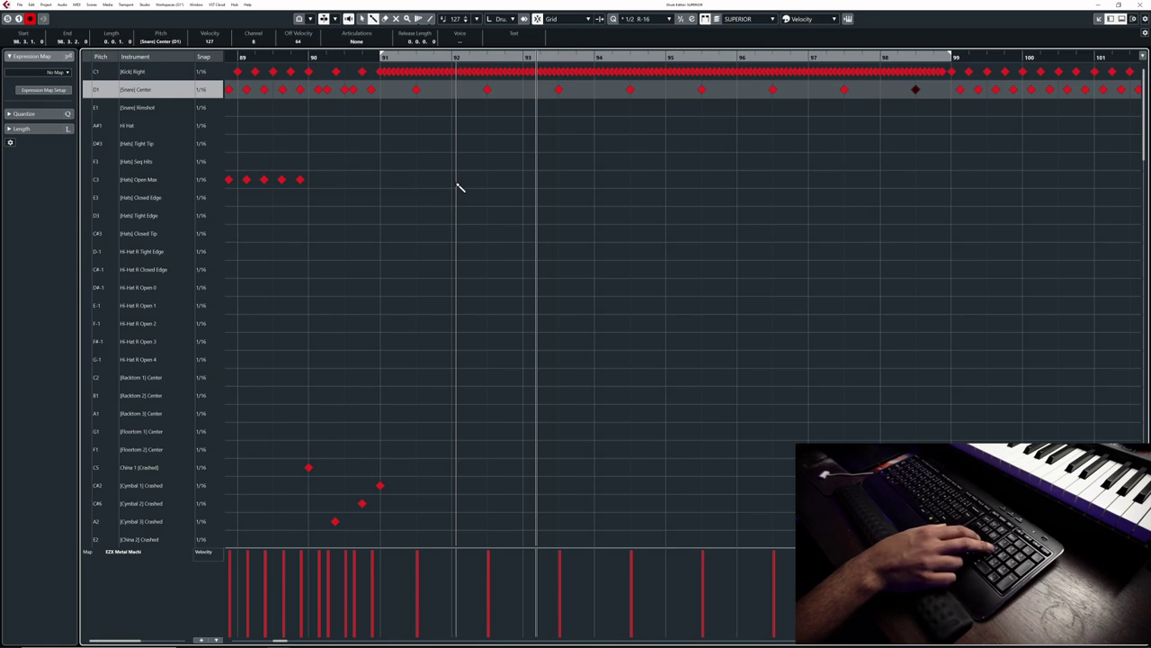
Step: Set the quantize grid to 1/4, fill the open hi-hat lane through bars 91 to 98, and play the result
key(4)
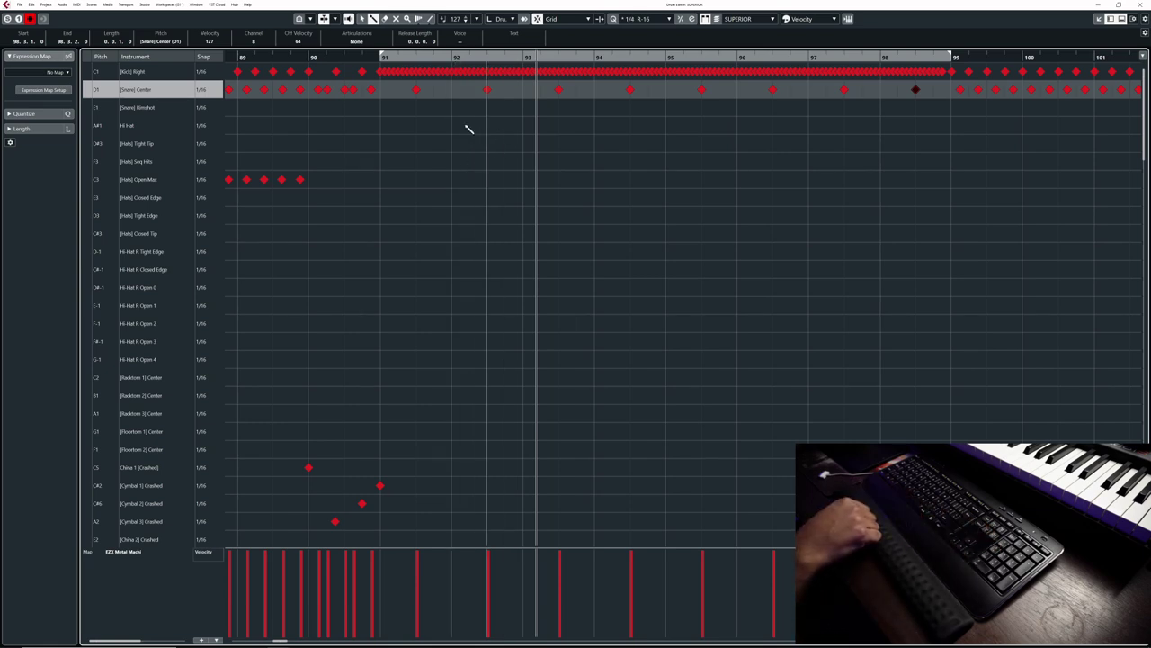
drag(381, 180, 934, 180)
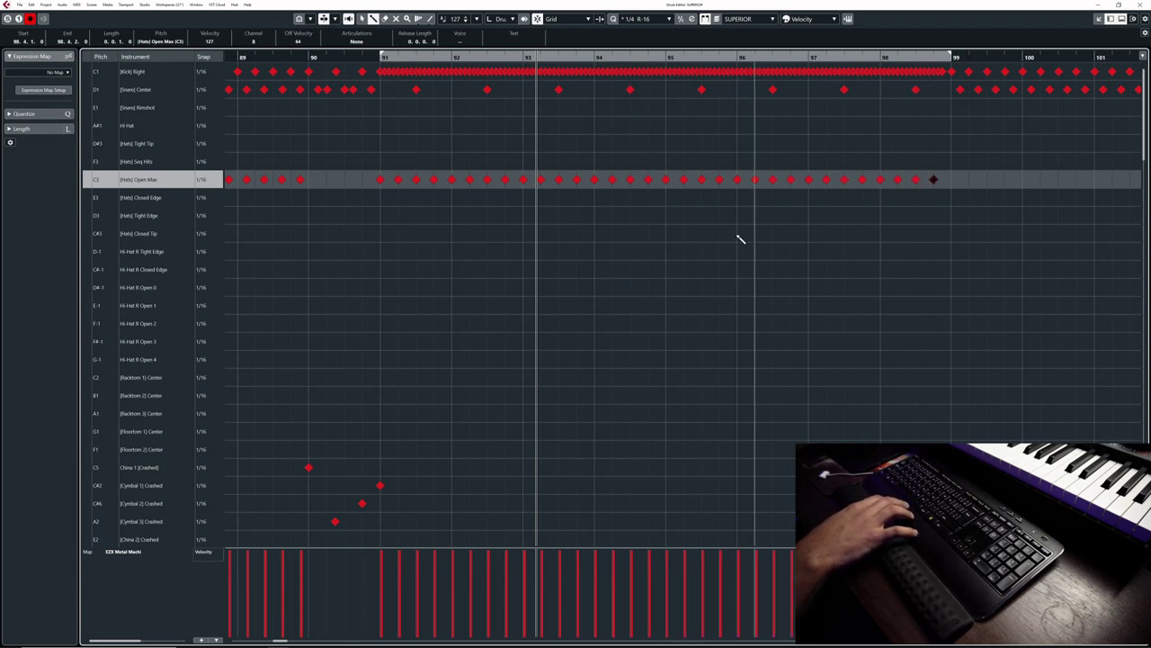
key(KP_1)
key(space)
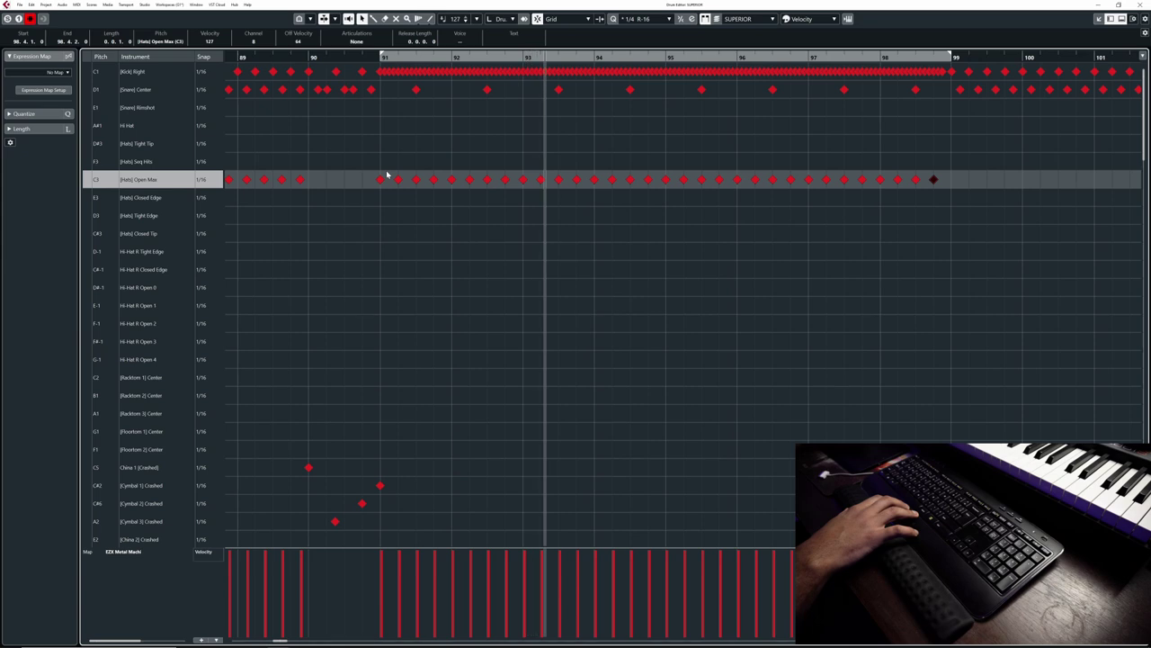
Step: Delete the open hi-hat hits in bar 94 and draw 1/8 ride cymbal hits across that bar instead
drag(651, 164, 586, 210)
key(shift+Down)
key(shift+Down)
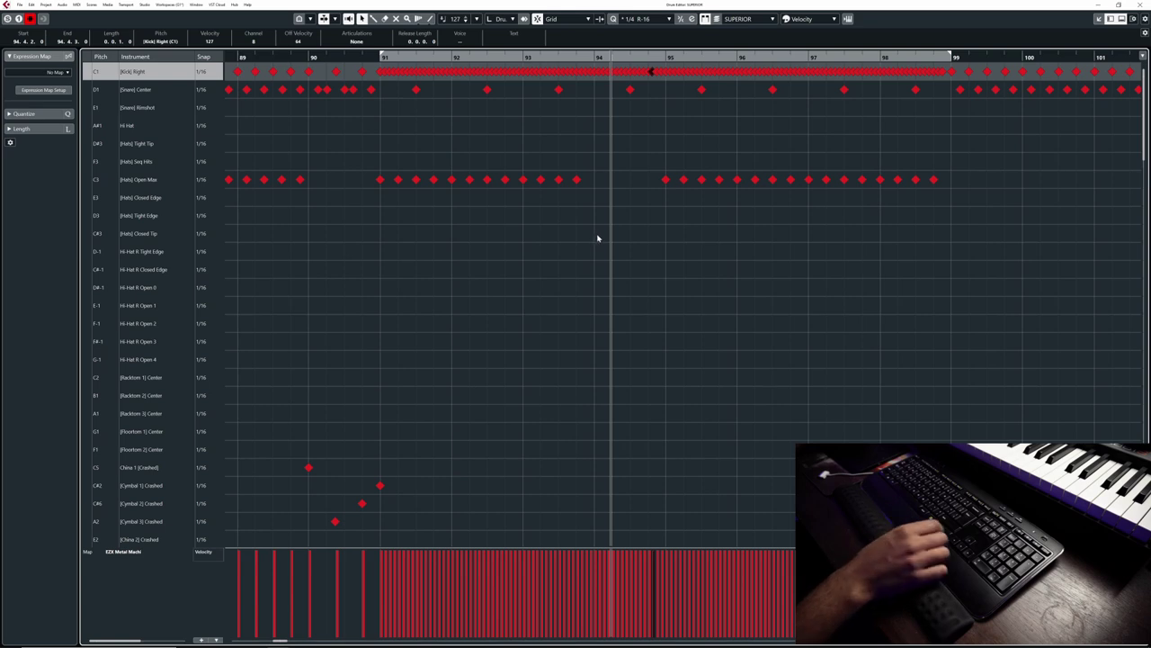
key(2)
right_click(598, 222)
click(584, 210)
scroll(603, 216, down, 5)
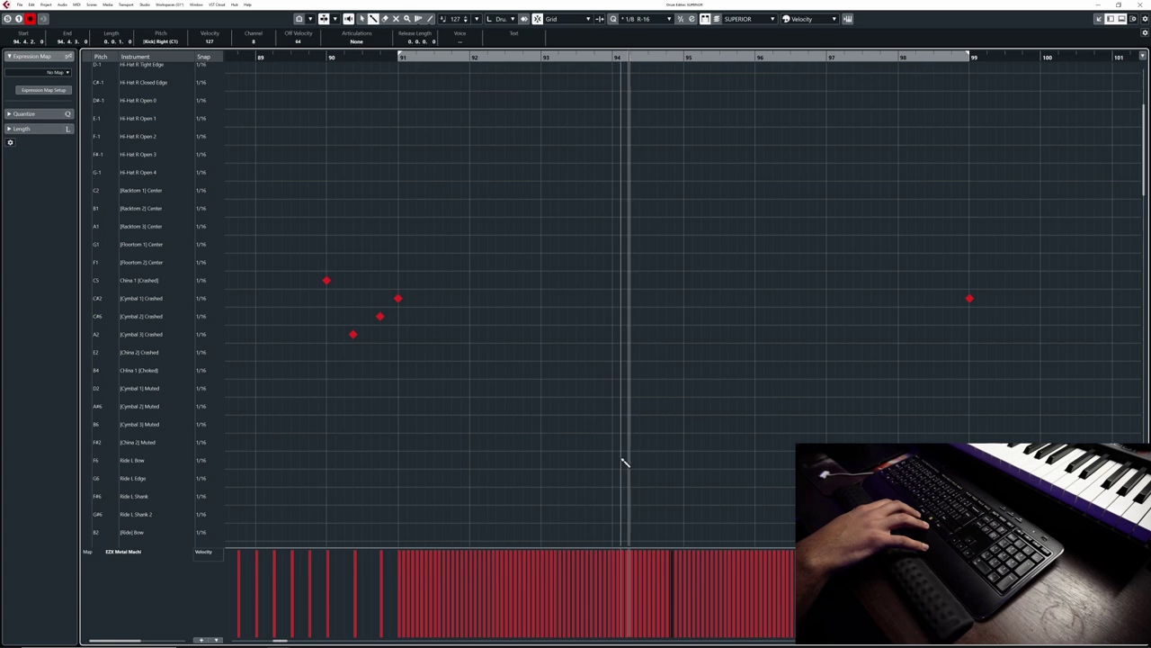
click(613, 513)
drag(614, 512, 674, 513)
drag(716, 468, 576, 509)
Step: Transpose the selected ride hits in bar 94 to the ride bell lane and play from bar 91
key(Down)
key(Down)
key(Down)
key(Down)
key(Up)
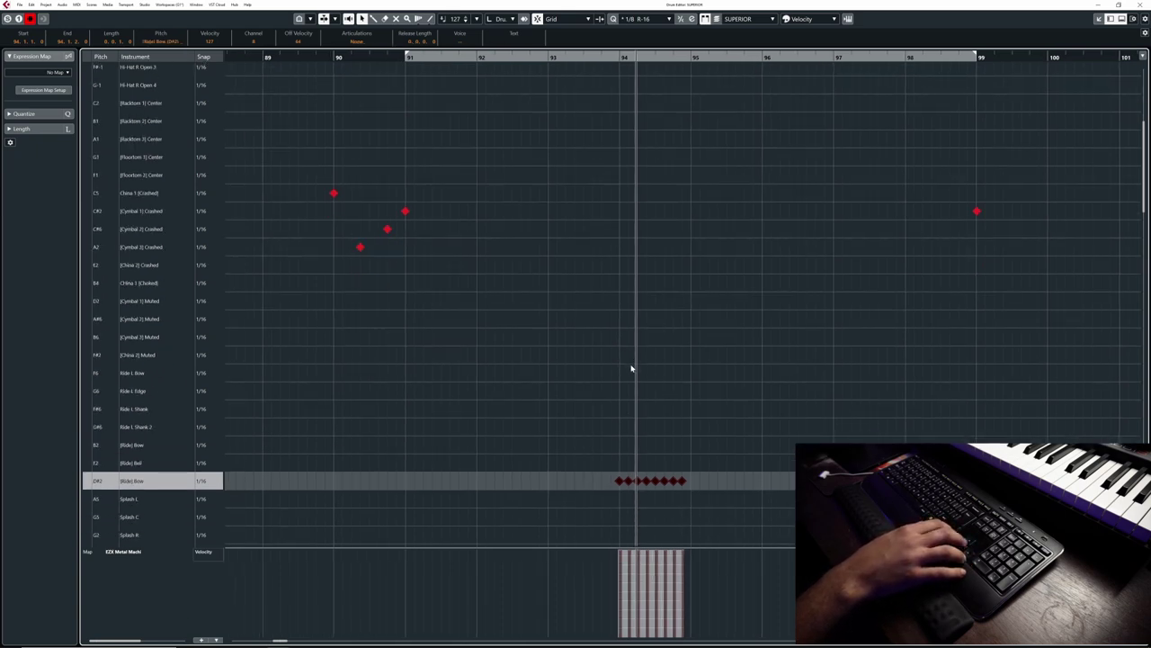
key(Up)
click(433, 56)
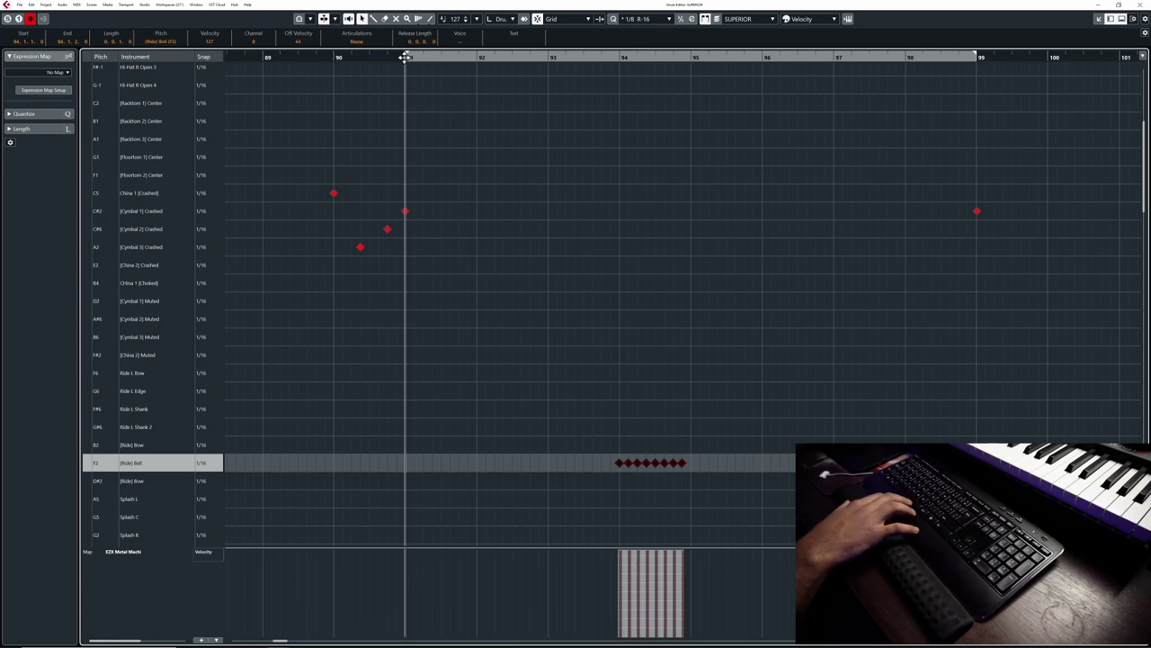
key(space)
Step: Add a Cymbal 2 crash on the first beat of bar 95 and play the section from bar 91
scroll(540, 261, up, 1)
scroll(530, 266, down, 1)
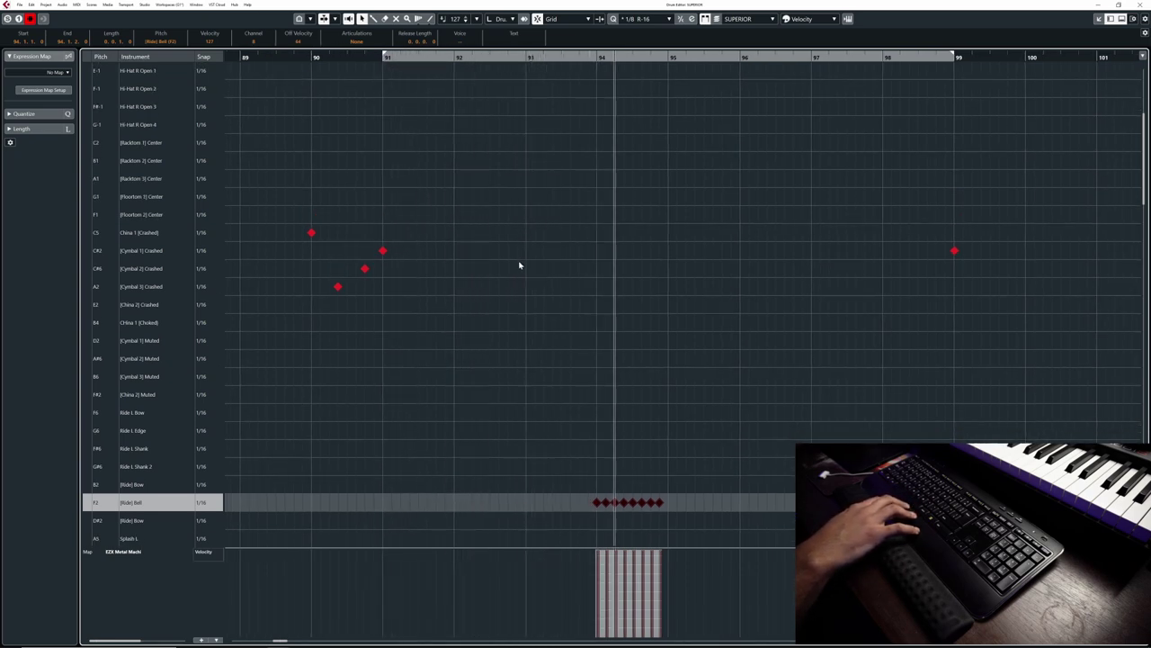
right_click(646, 349)
click(622, 349)
click(660, 306)
drag(661, 306, 670, 269)
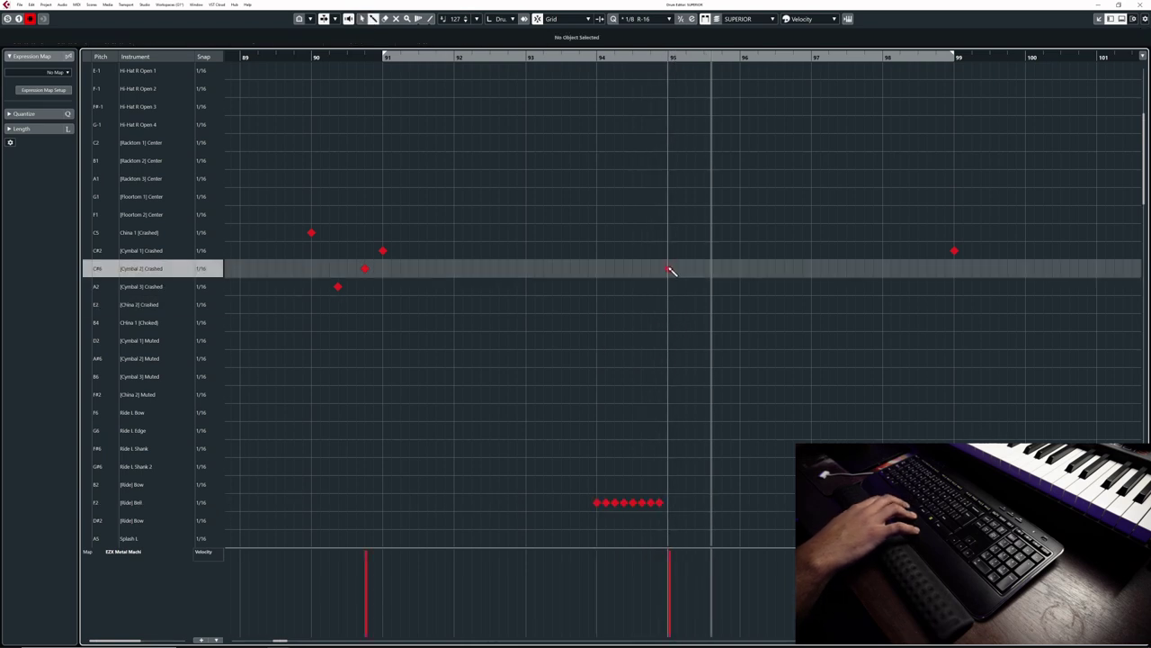
key(1)
click(383, 59)
key(space)
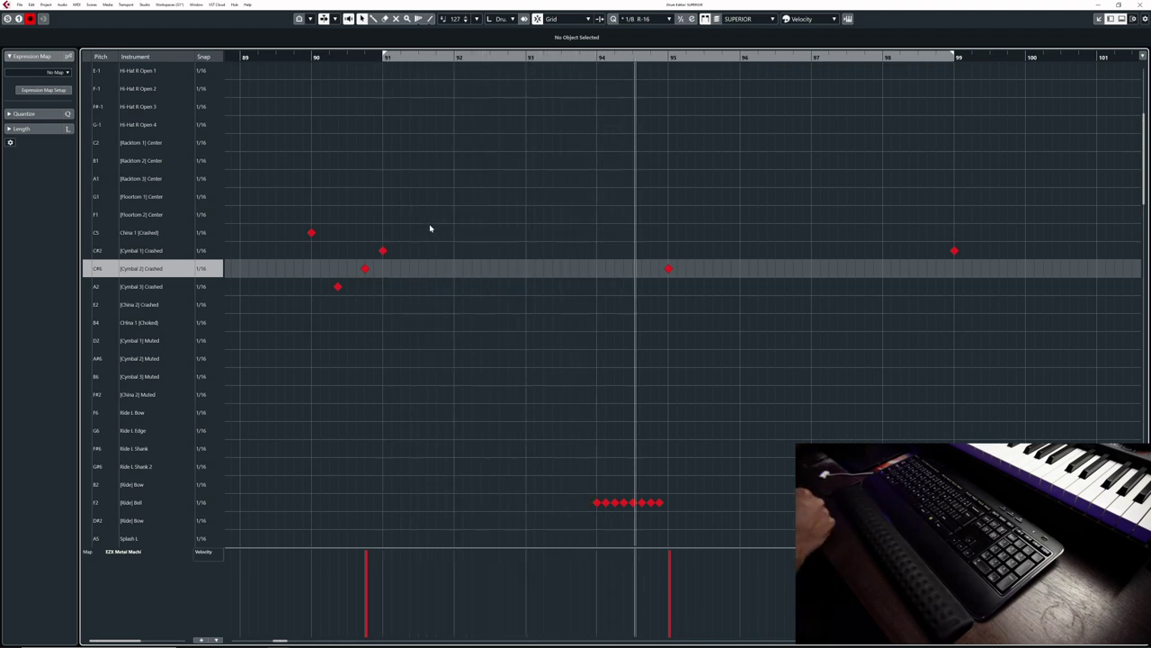
scroll(522, 317, up, 5)
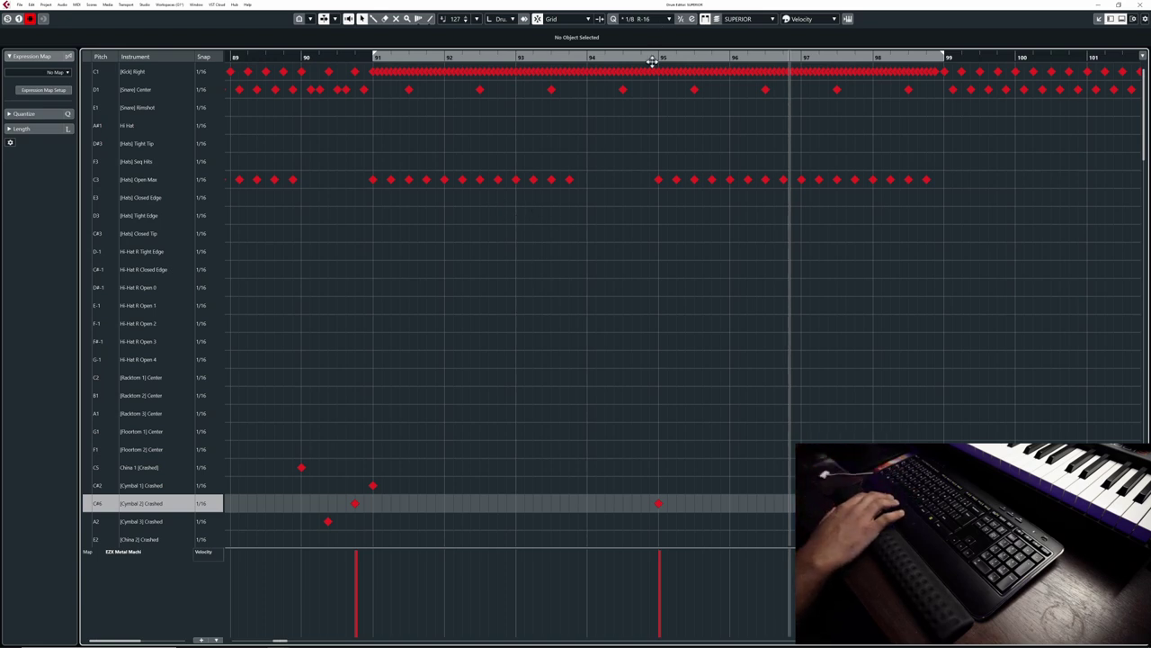
click(644, 20)
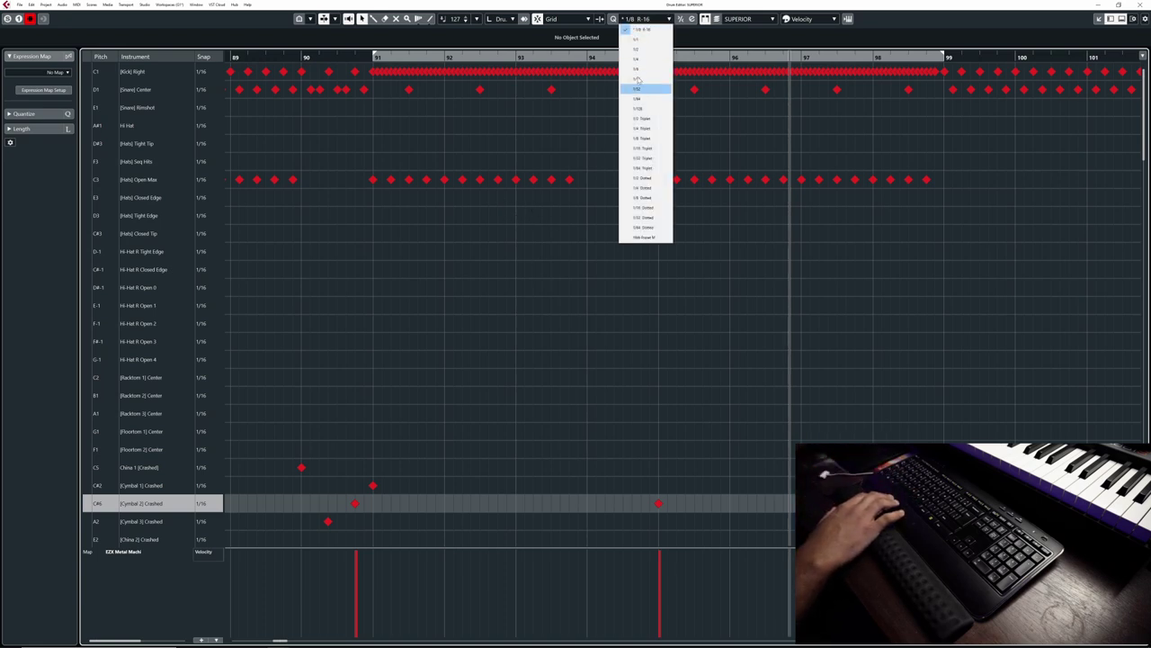
click(890, 38)
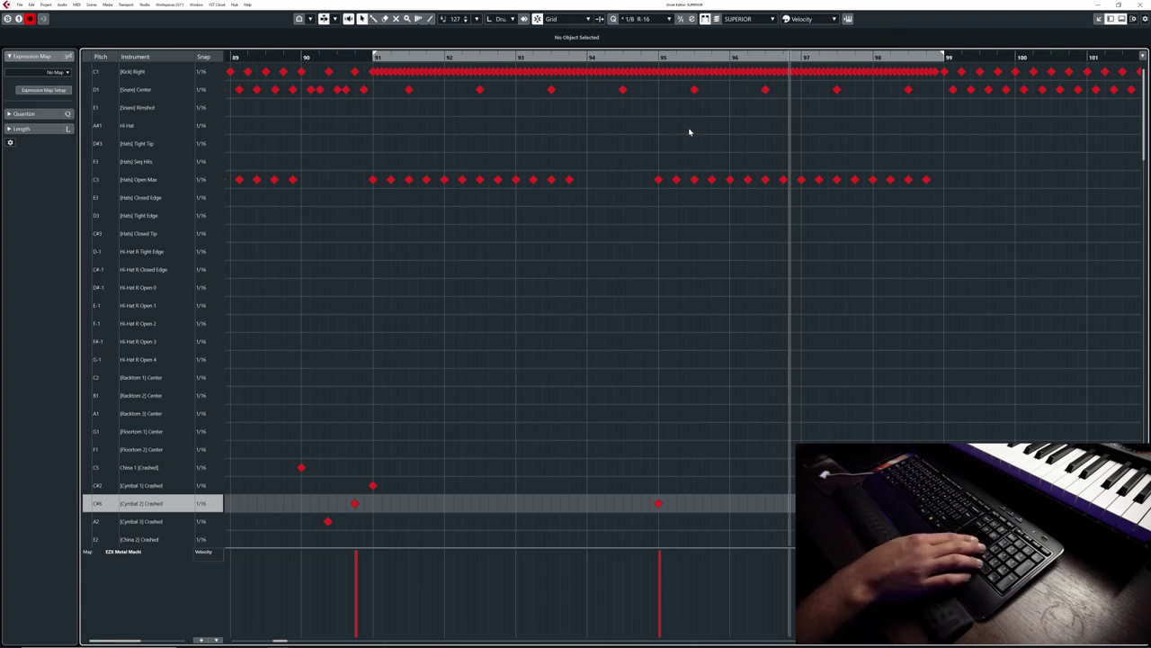